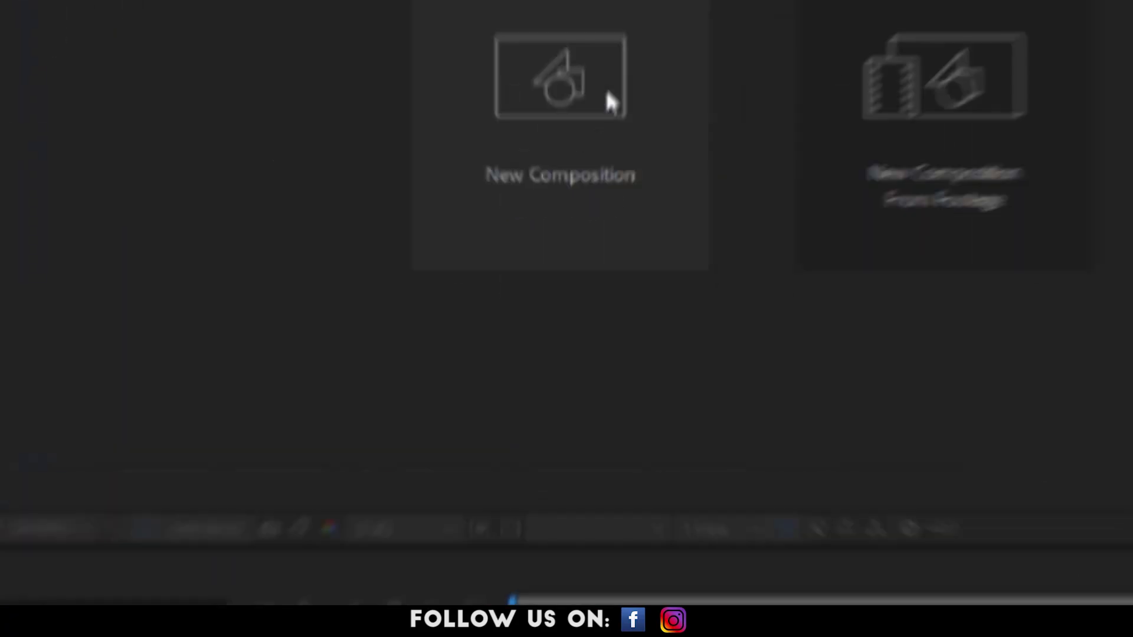
Step: Create an HDTV 1080 25 composition named "neon text effect" with a duration of 0:00:08:20
{"action": "left_click", "coordinate": [579, 250]}
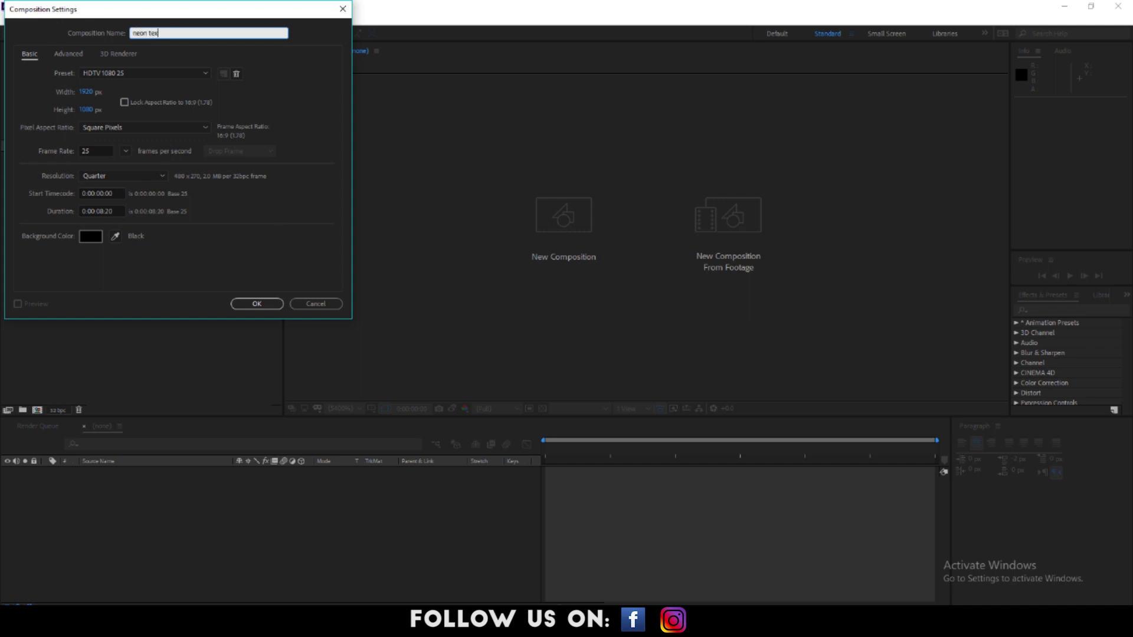
{"action": "key", "text": "Return"}
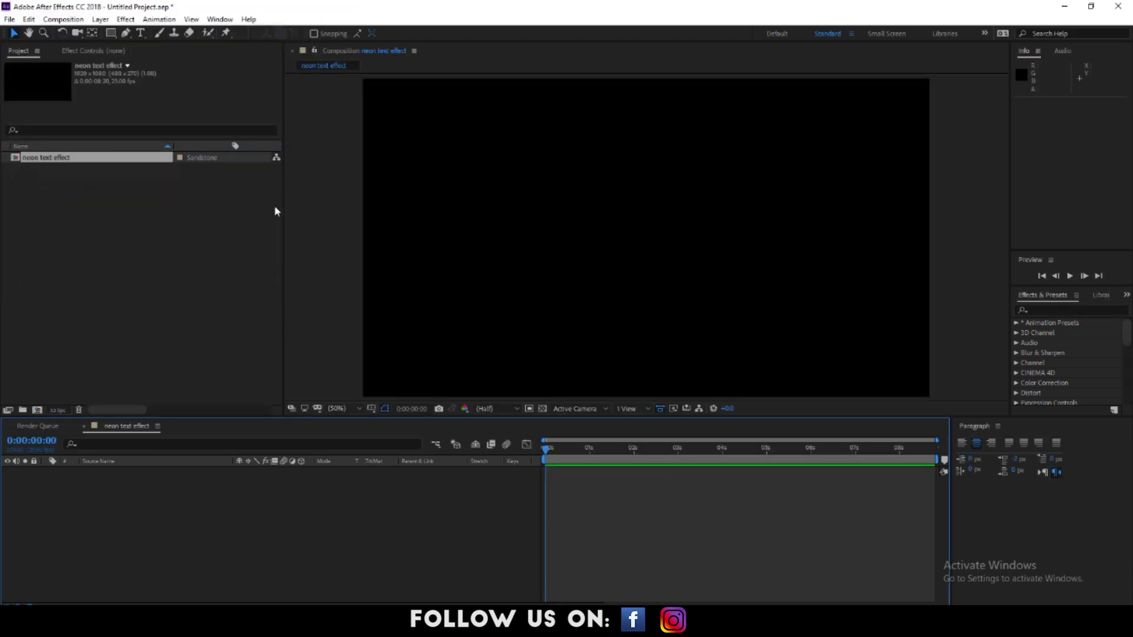
Step: Add a black 1920 x 1080 px solid layer named "background" to the composition
{"action": "right_click", "coordinate": [220, 517]}
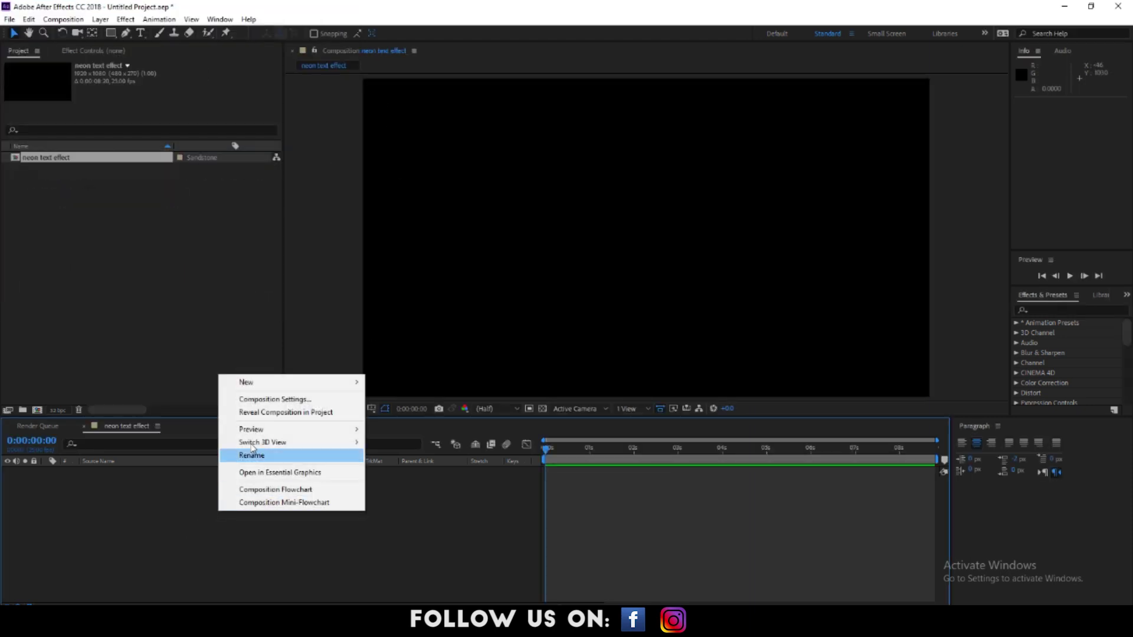
{"action": "mouse_move", "coordinate": [283, 384]}
{"action": "left_click", "coordinate": [431, 411]}
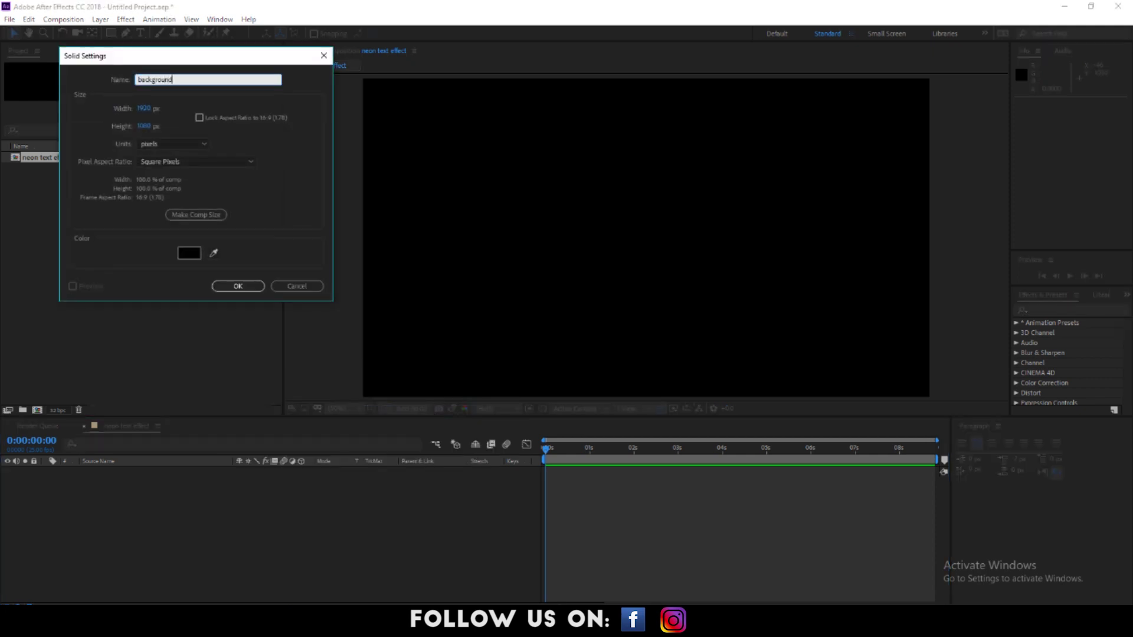
{"action": "left_click", "coordinate": [238, 287]}
{"action": "left_click", "coordinate": [207, 542]}
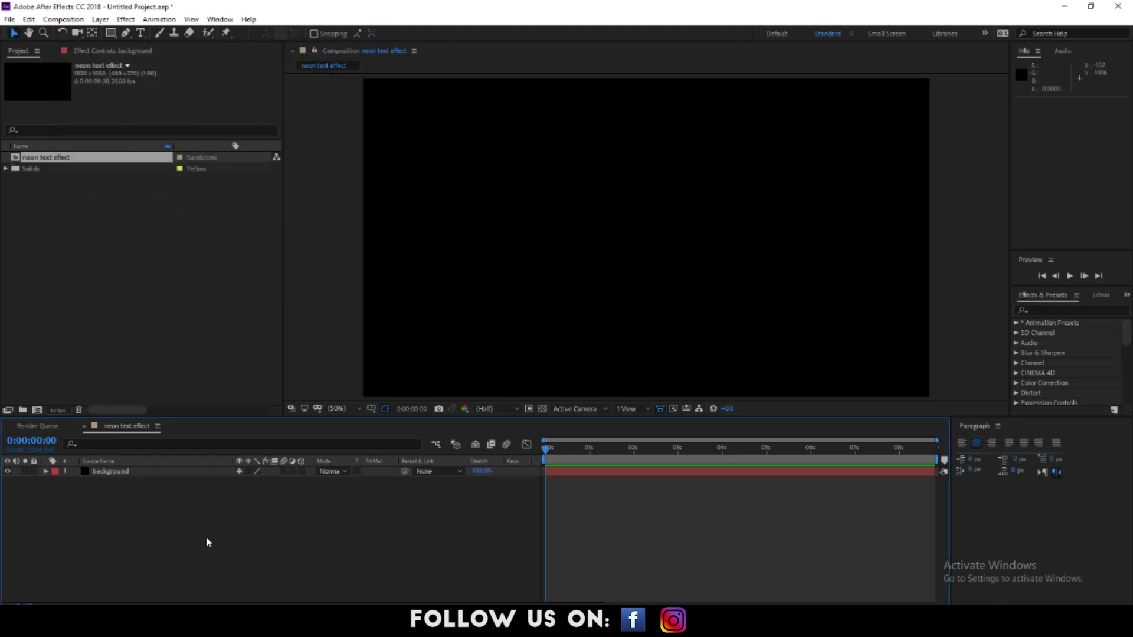
Step: Add a white text layer reading "NEON", place it near the middle of the frame and centre its anchor point
{"action": "left_click", "coordinate": [141, 34]}
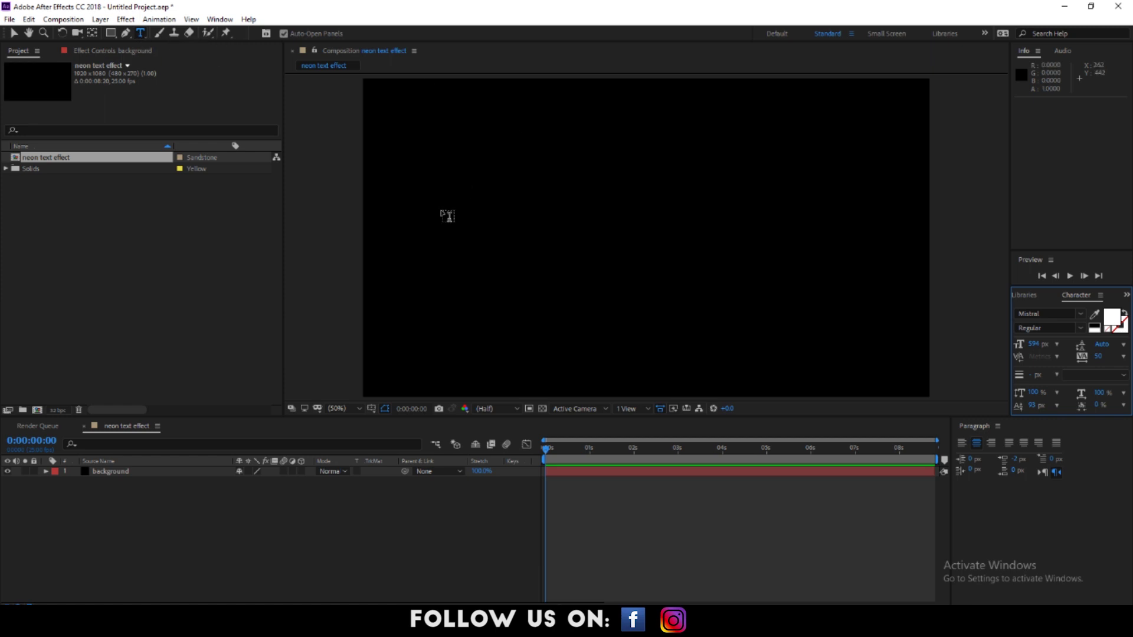
{"action": "left_click", "coordinate": [489, 253]}
{"action": "type", "text": "NE"}
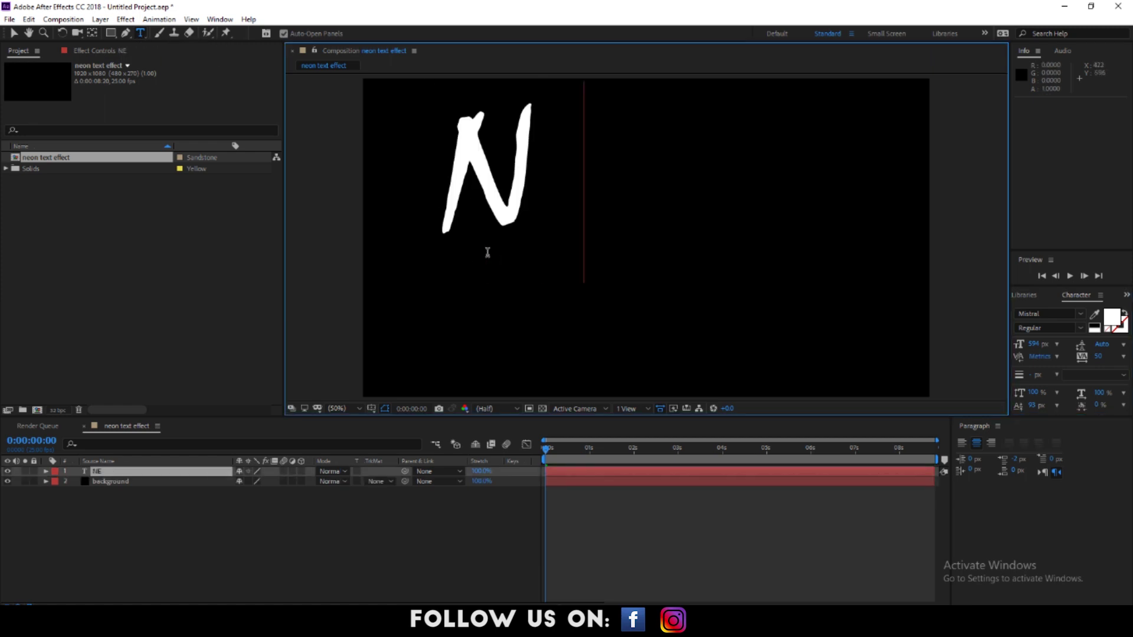
{"action": "type", "text": "ON"}
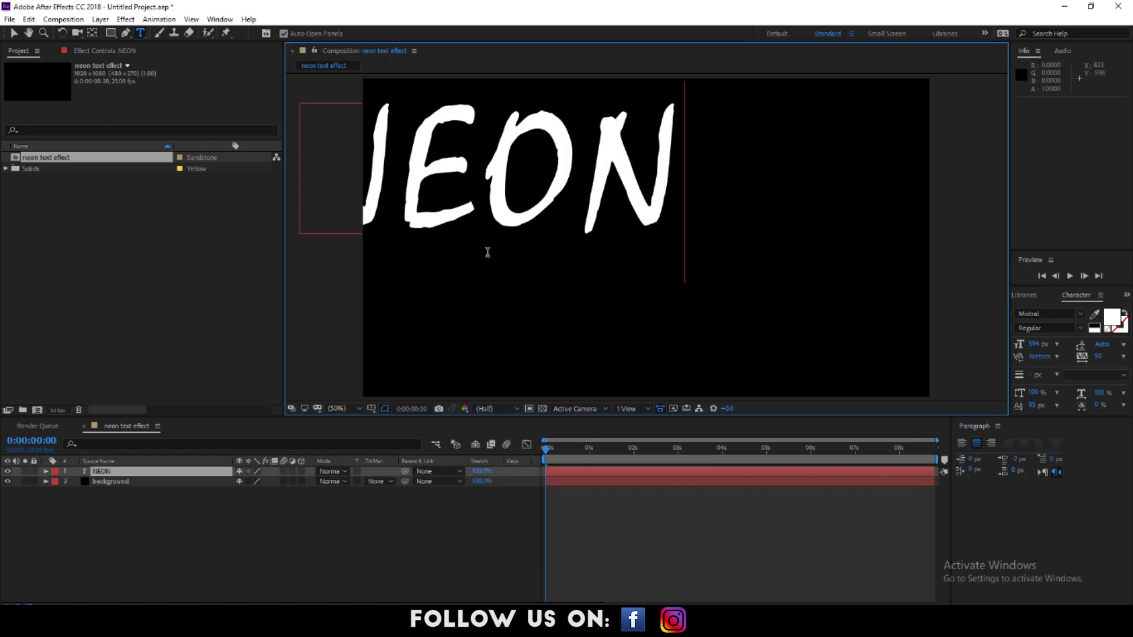
{"action": "left_click_drag", "start_coordinate": [511, 180], "coordinate": [665, 235]}
{"action": "key", "text": "Caps_Lock"}
{"action": "key", "text": "ctrl+alt+Home"}
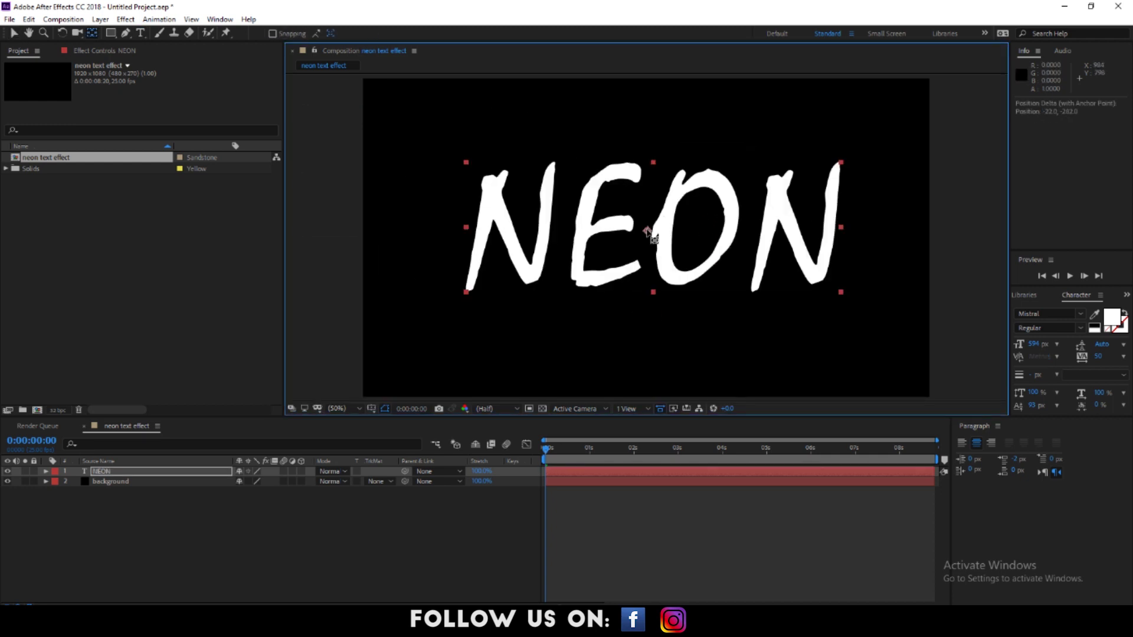
Step: Change the font of the NEON text to Mongolian Baiti
{"action": "double_click", "coordinate": [533, 203]}
{"action": "left_click", "coordinate": [1080, 314]}
{"action": "key", "text": "Down"}
{"action": "key", "text": "Down"}
{"action": "key", "text": "Return"}
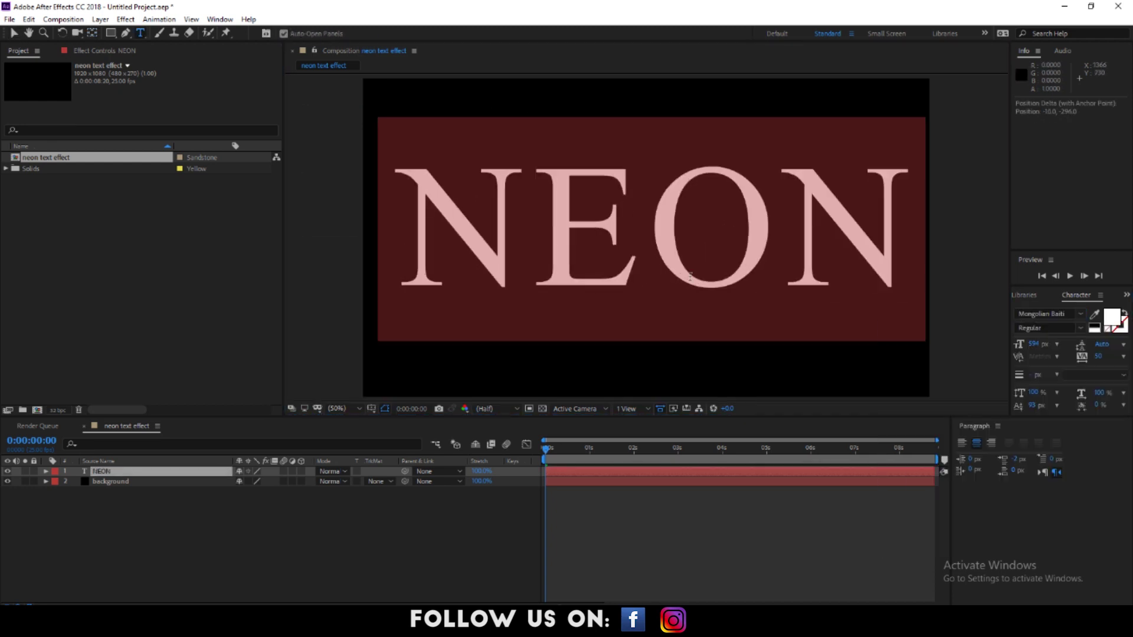
Step: Reduce the NEON text to a font size of 524 px and reposition it in the middle of the frame
{"action": "left_click", "coordinate": [14, 33]}
{"action": "left_click", "coordinate": [378, 531]}
{"action": "left_click", "coordinate": [102, 471]}
{"action": "left_click_drag", "start_coordinate": [1033, 344], "coordinate": [992, 343]}
{"action": "left_click_drag", "start_coordinate": [664, 235], "coordinate": [652, 230]}
{"action": "left_click", "coordinate": [92, 33]}
{"action": "key", "text": "v"}
Step: Add a black 1920 x 1080 px solid layer named "saber effect" above the text
{"action": "left_click", "coordinate": [139, 524]}
{"action": "right_click", "coordinate": [139, 524]}
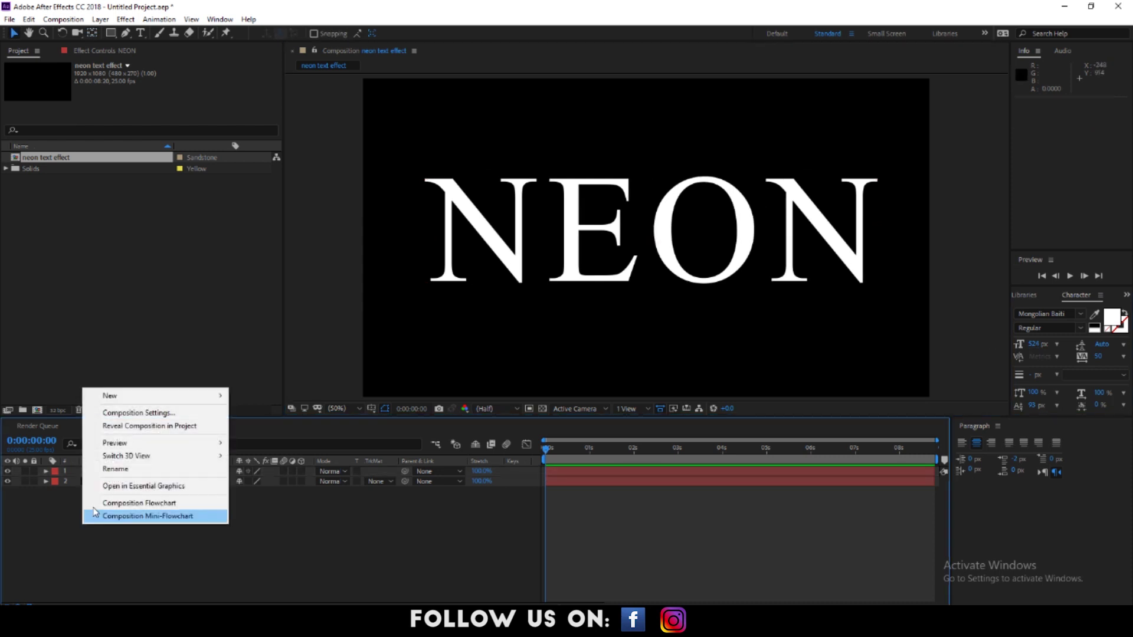
{"action": "mouse_move", "coordinate": [138, 403]}
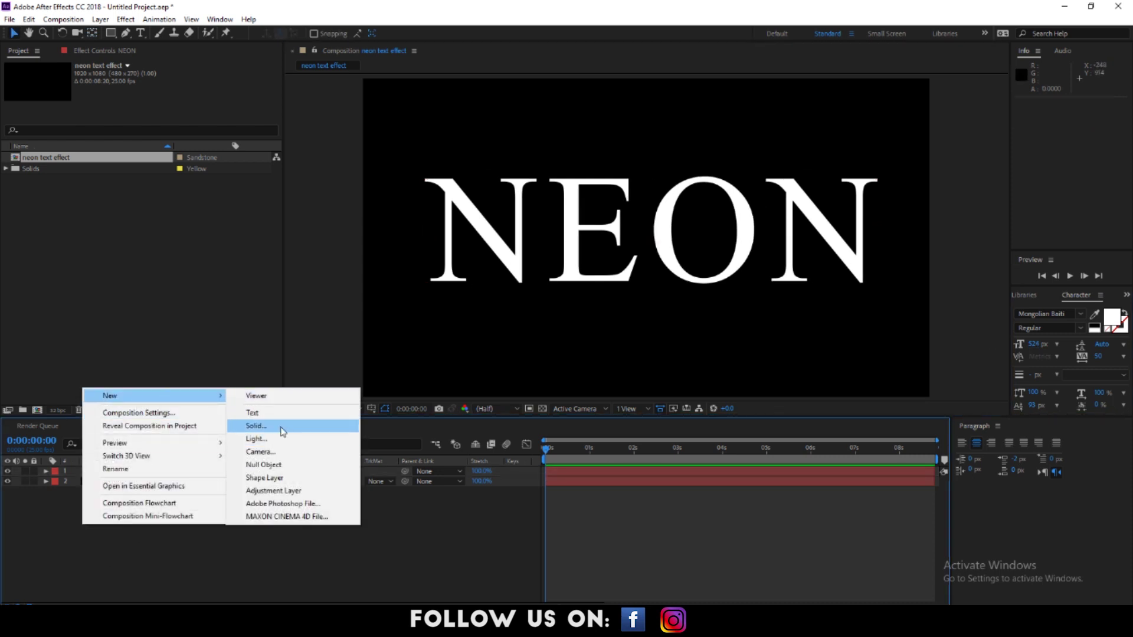
{"action": "left_click", "coordinate": [280, 426]}
{"action": "type", "text": "saber effect"}
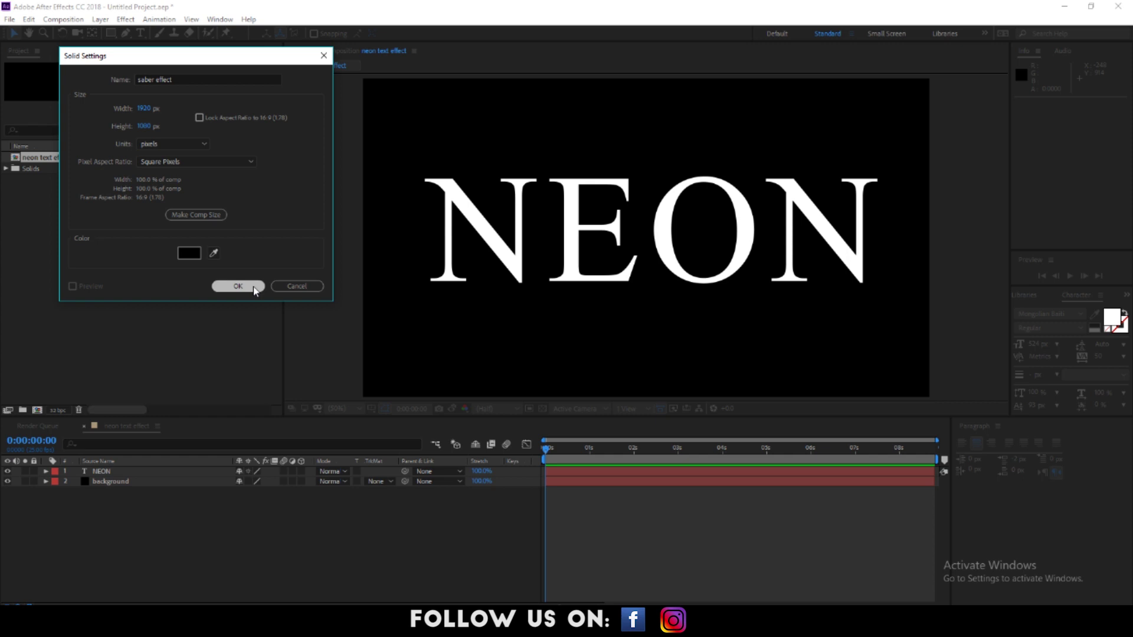
{"action": "left_click", "coordinate": [255, 286]}
Step: Find the Video Copilot Saber effect and apply it to the "saber effect" layer
{"action": "left_click", "coordinate": [106, 476]}
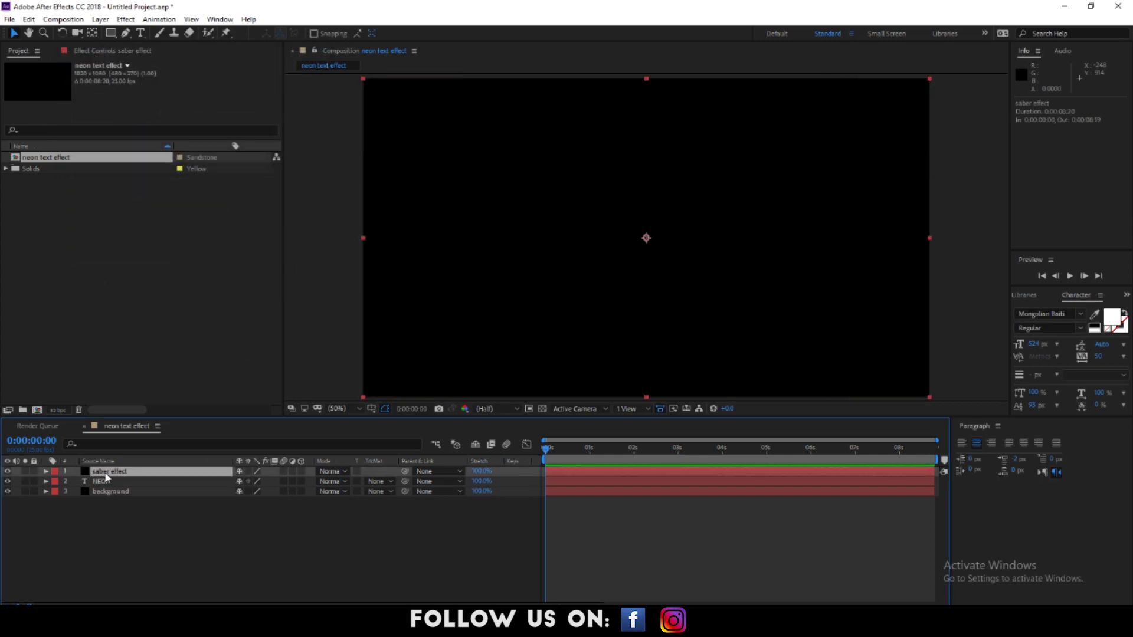
{"action": "left_click", "coordinate": [1126, 296]}
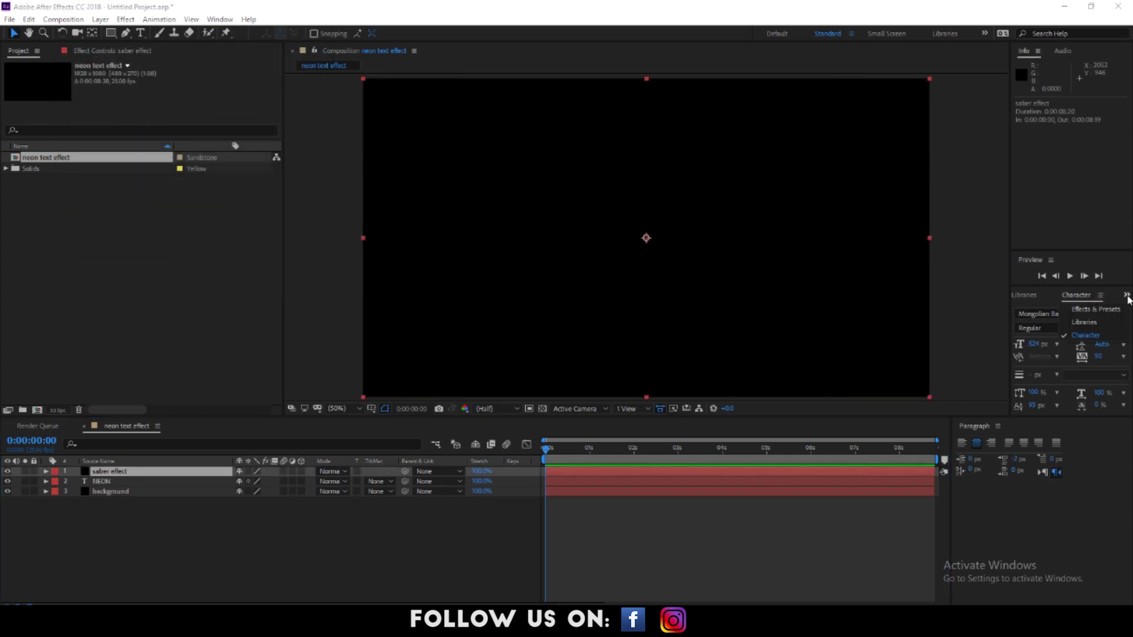
{"action": "left_click", "coordinate": [1116, 310]}
{"action": "left_click", "coordinate": [1074, 311]}
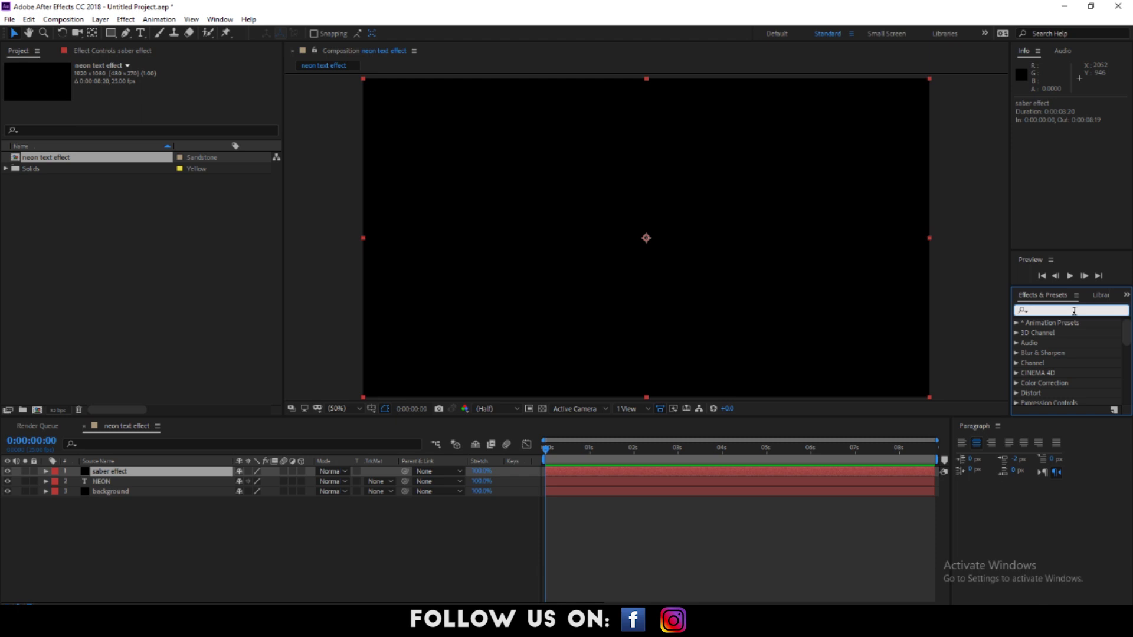
{"action": "type", "text": "saber"}
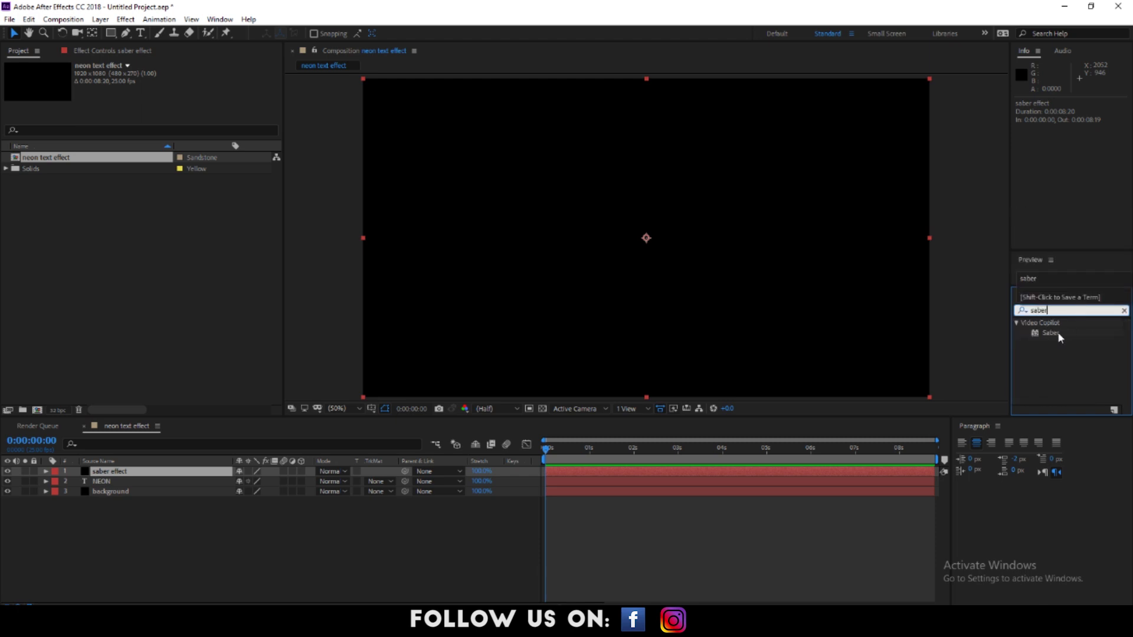
{"action": "left_click_drag", "start_coordinate": [1058, 337], "coordinate": [624, 349]}
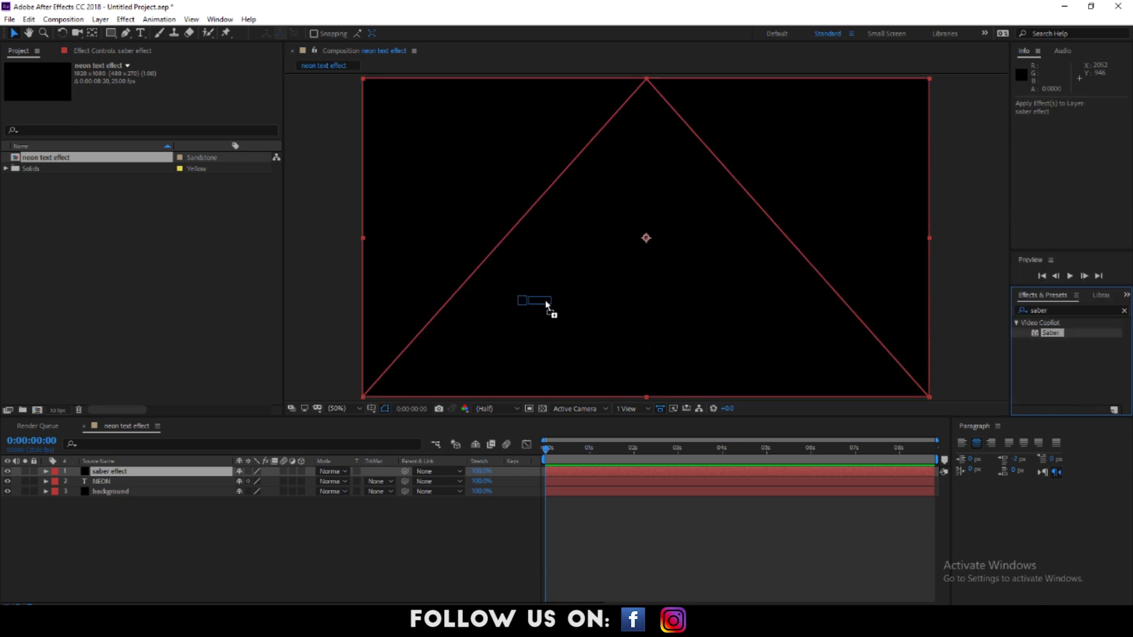
{"action": "left_click_drag", "start_coordinate": [546, 302], "coordinate": [546, 303]}
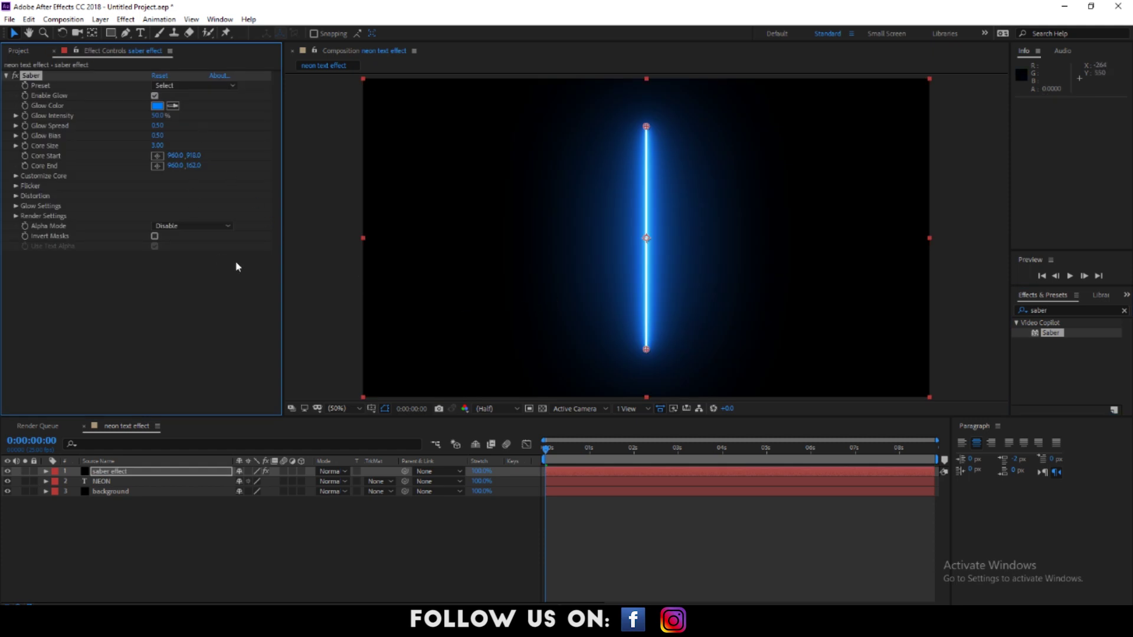
{"action": "left_click", "coordinate": [171, 87]}
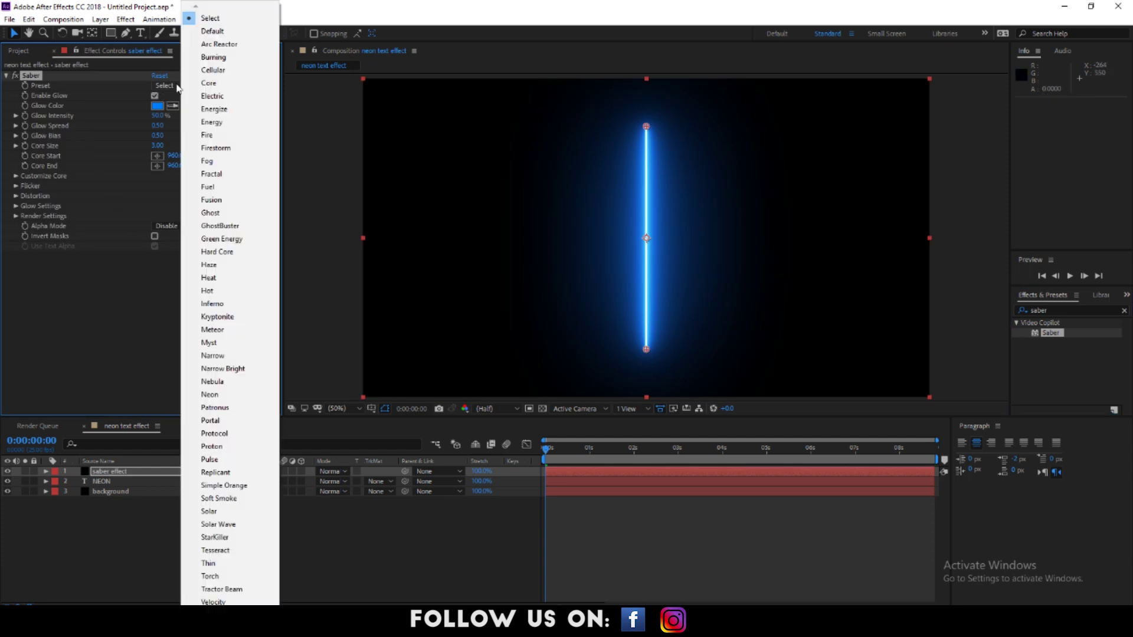
{"action": "left_click", "coordinate": [211, 21]}
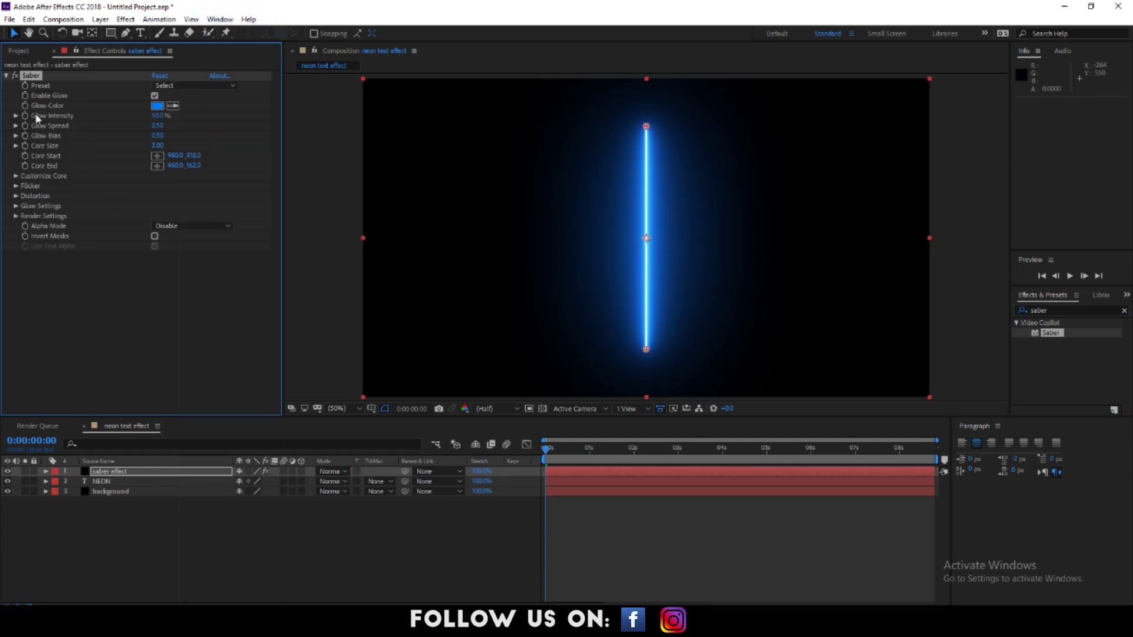
Step: Customize the Saber core to use the Text Layer core type with the NEON layer as its text source
{"action": "left_click", "coordinate": [16, 176]}
{"action": "left_click", "coordinate": [171, 186]}
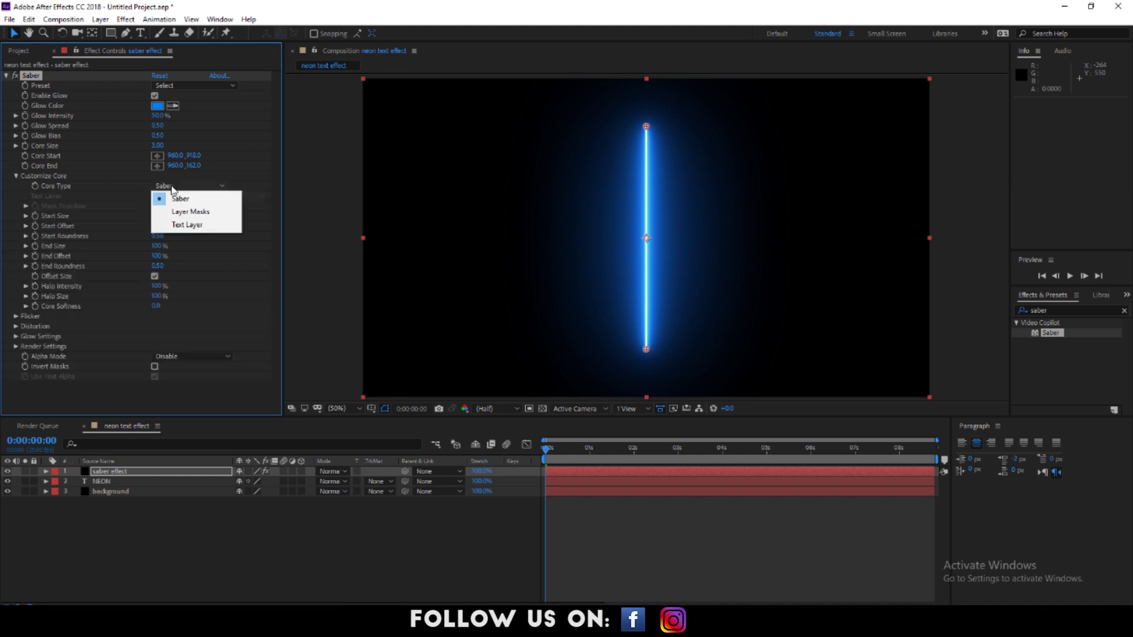
{"action": "left_click", "coordinate": [185, 225]}
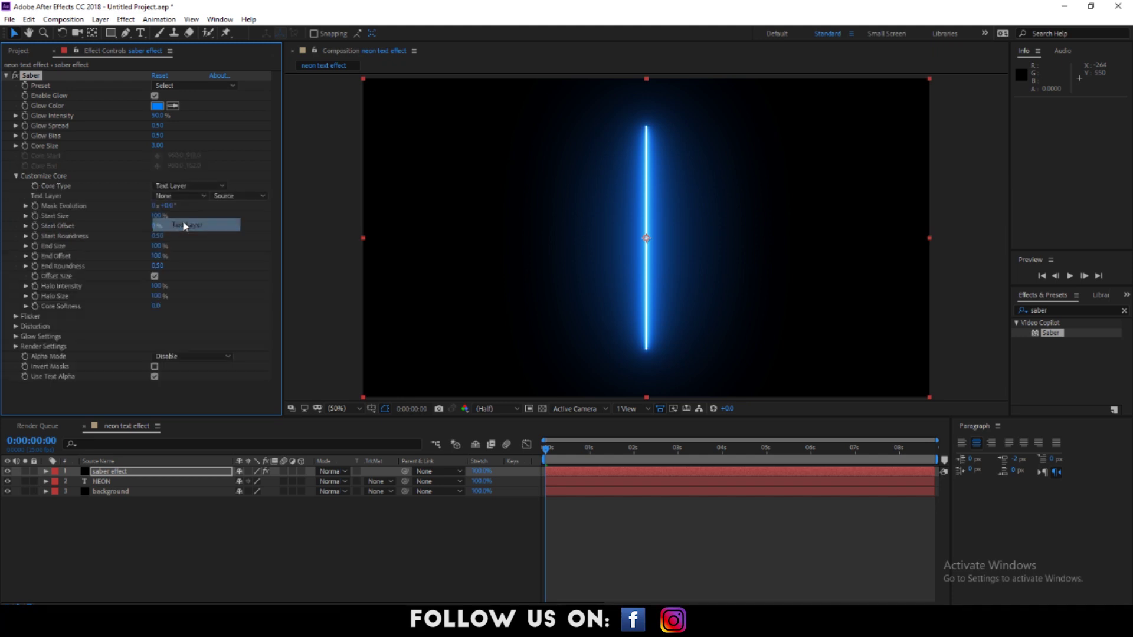
{"action": "left_click", "coordinate": [187, 200]}
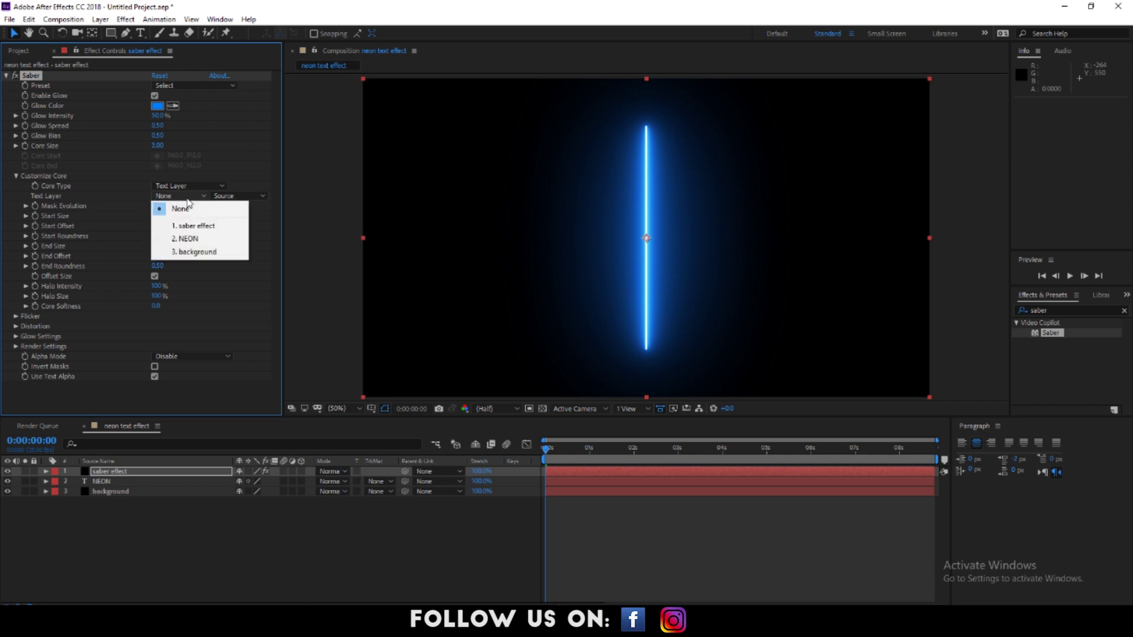
{"action": "left_click", "coordinate": [200, 238]}
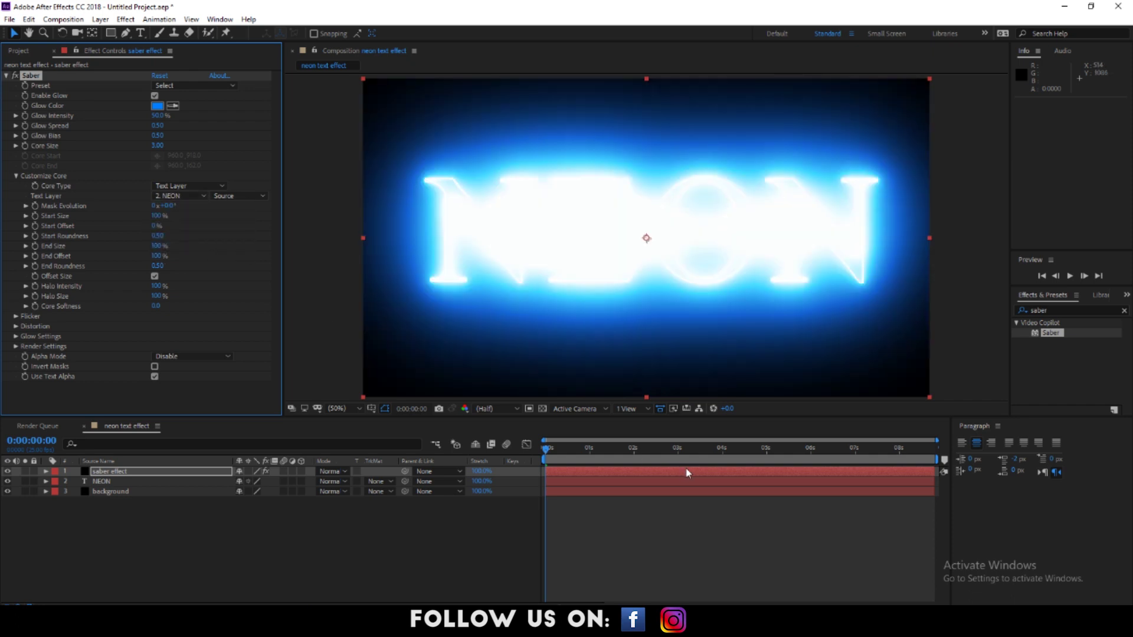
Step: Scrub through the start of the timeline and lower the Saber glow intensity to about 9%
{"action": "left_click_drag", "start_coordinate": [558, 459], "coordinate": [578, 459]}
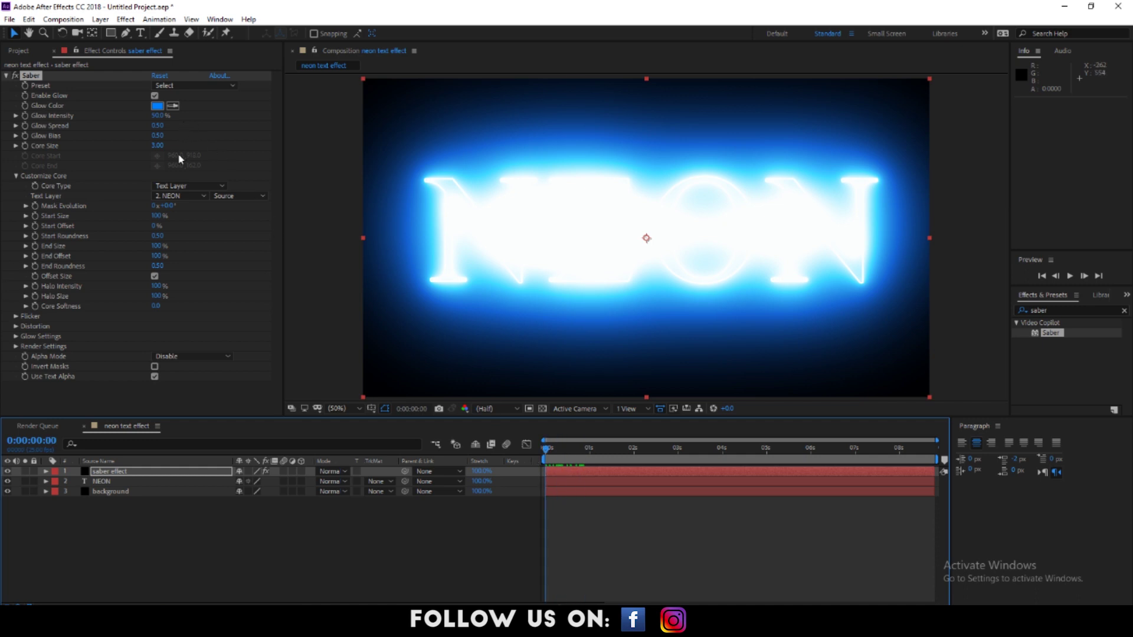
{"action": "left_click_drag", "start_coordinate": [160, 115], "coordinate": [143, 120]}
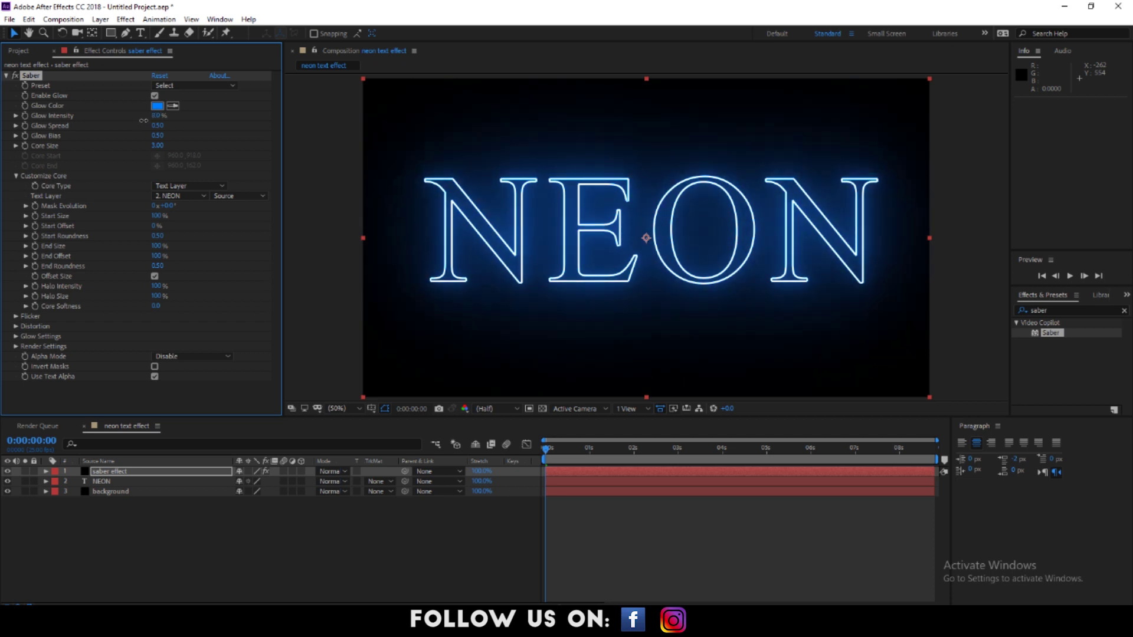
Step: Apply the Neon preset to the Saber effect and set its glow intensity to 22%
{"action": "left_click", "coordinate": [172, 86]}
{"action": "left_click", "coordinate": [209, 394]}
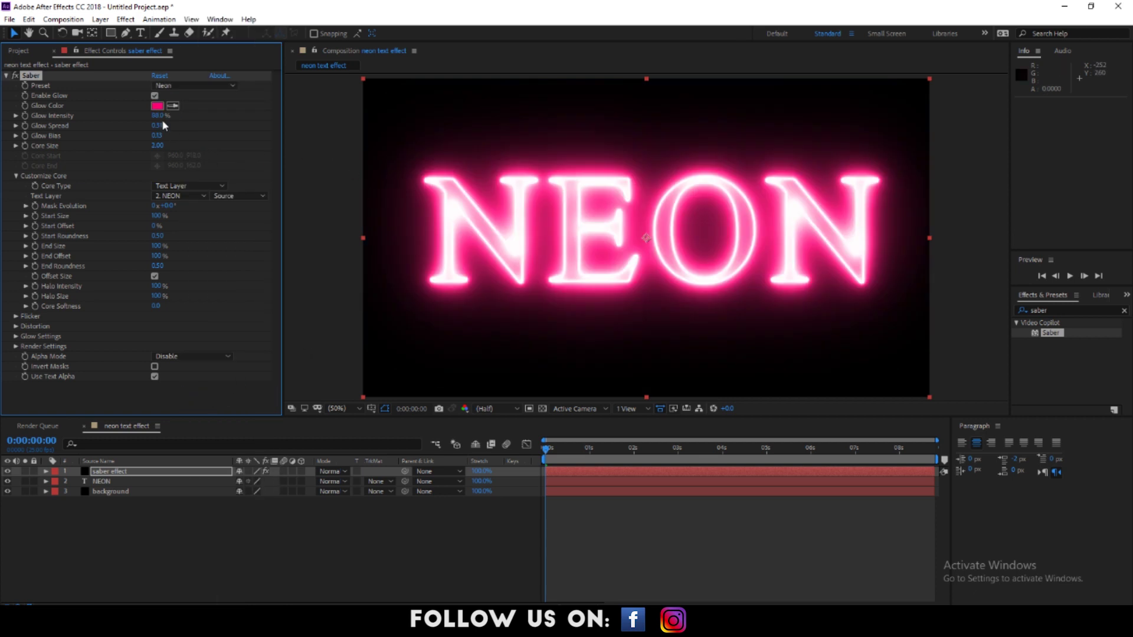
{"action": "left_click_drag", "start_coordinate": [158, 120], "coordinate": [129, 127]}
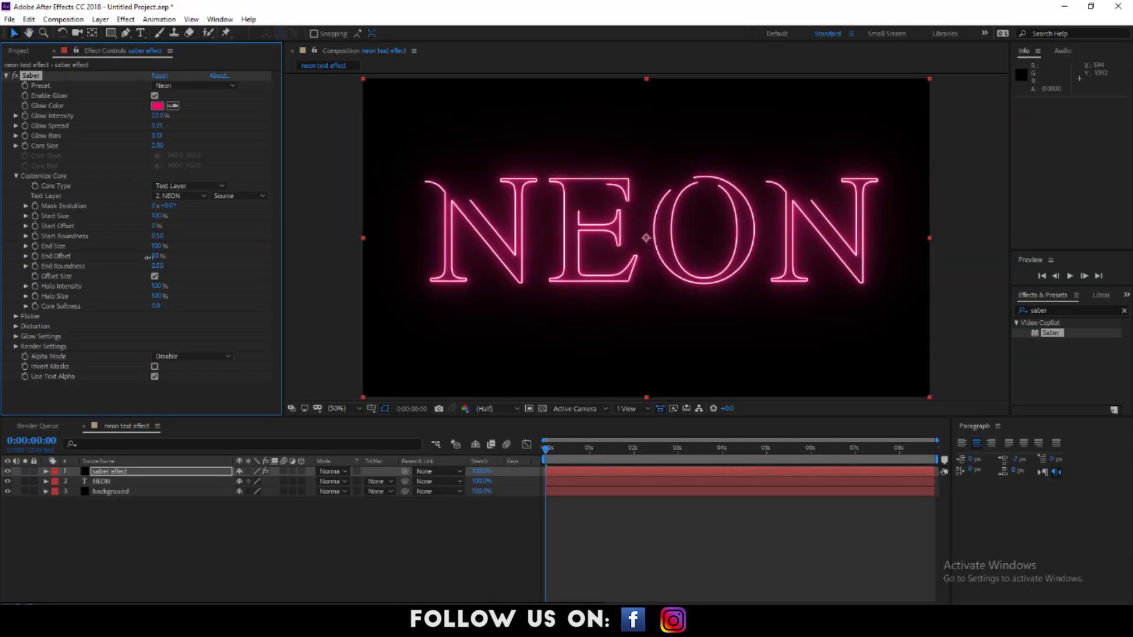
Step: Keyframe the Saber core's End Offset at 0% at the composition start and 100% at 0:00:01:01
{"action": "left_click_drag", "start_coordinate": [147, 257], "coordinate": [98, 264]}
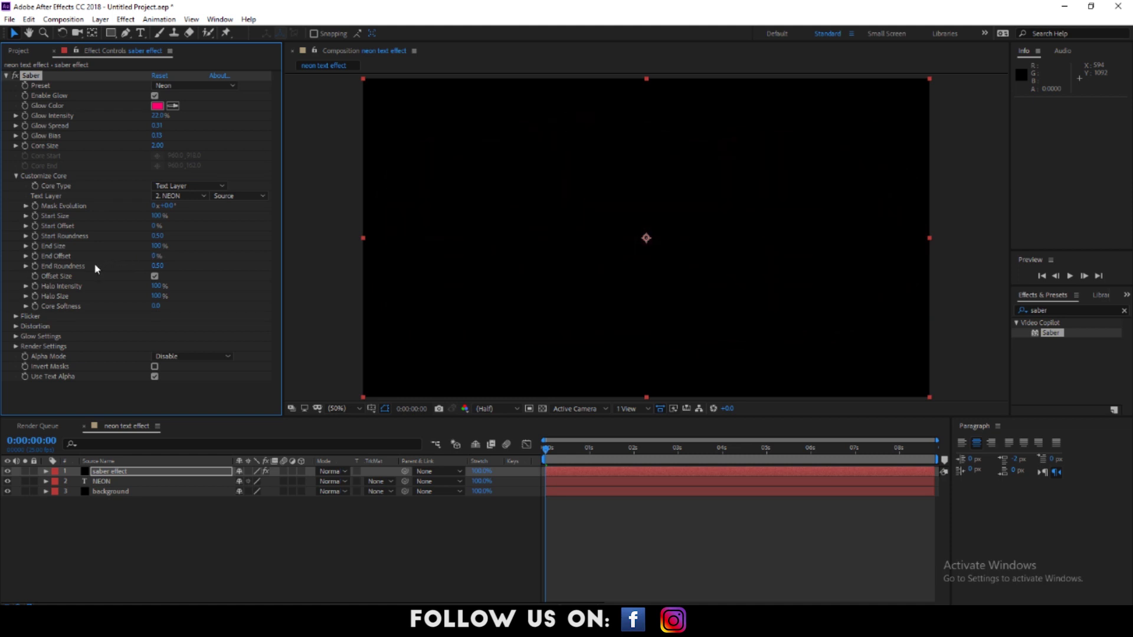
{"action": "left_click", "coordinate": [556, 459]}
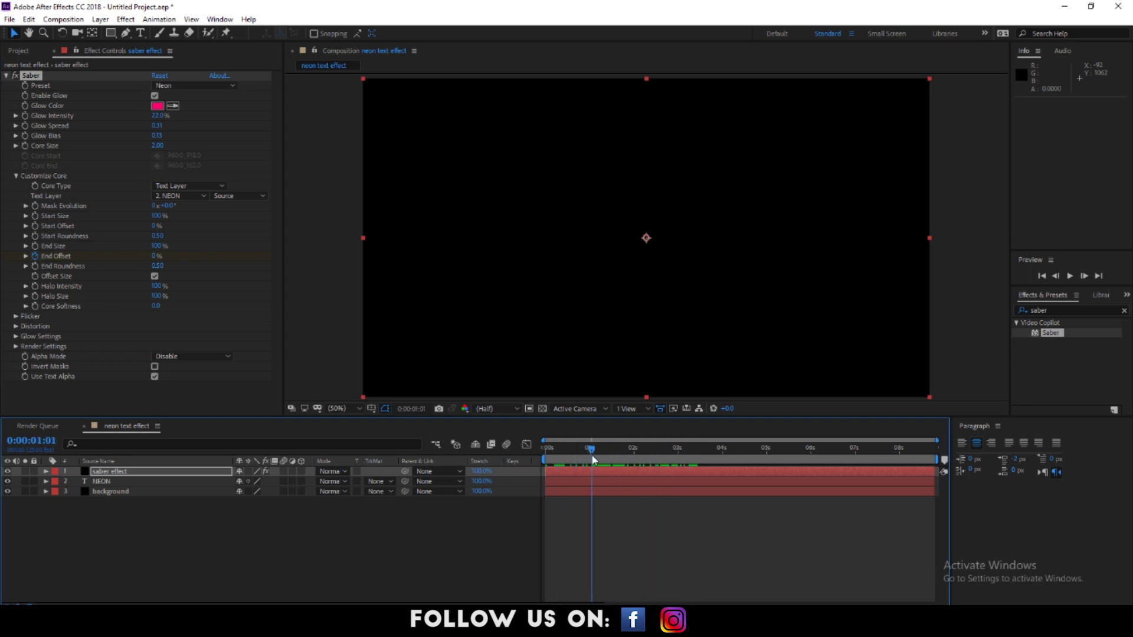
{"action": "left_click_drag", "start_coordinate": [154, 261], "coordinate": [242, 285]}
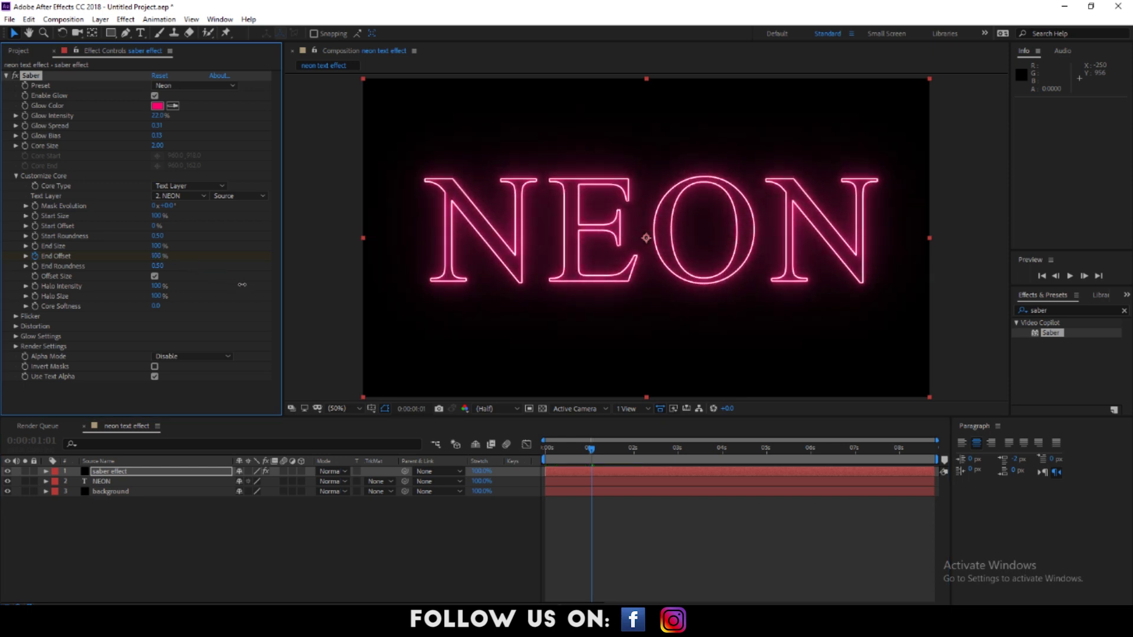
Step: Reveal and select both End Offset keyframes, ease them, and play back the text-drawing animation
{"action": "key", "text": "u"}
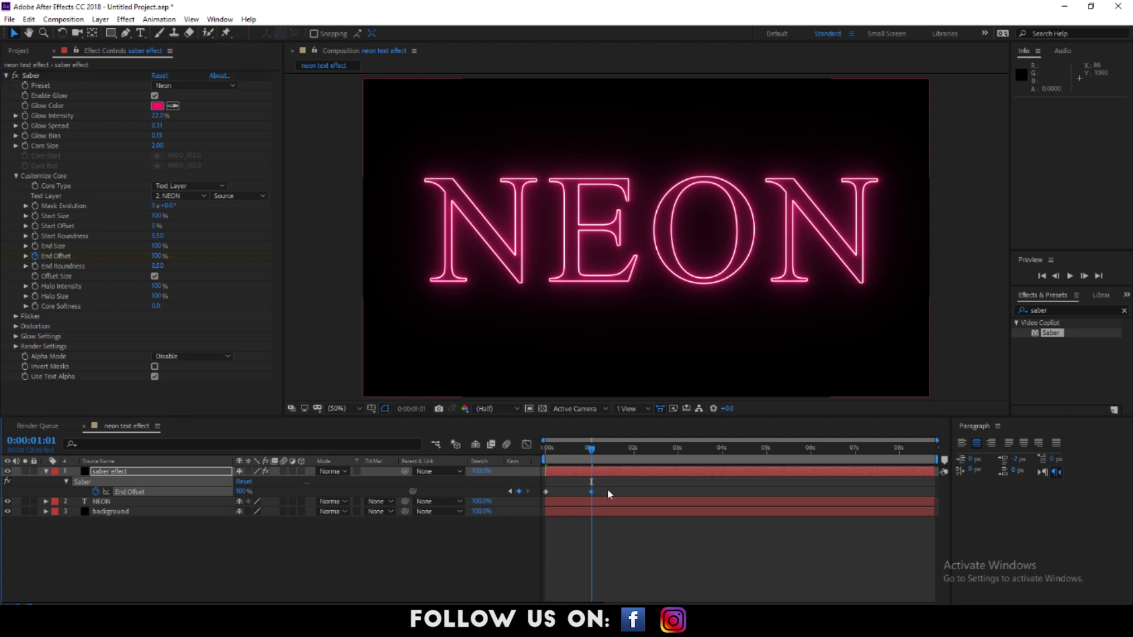
{"action": "left_click_drag", "start_coordinate": [531, 497], "coordinate": [531, 497]}
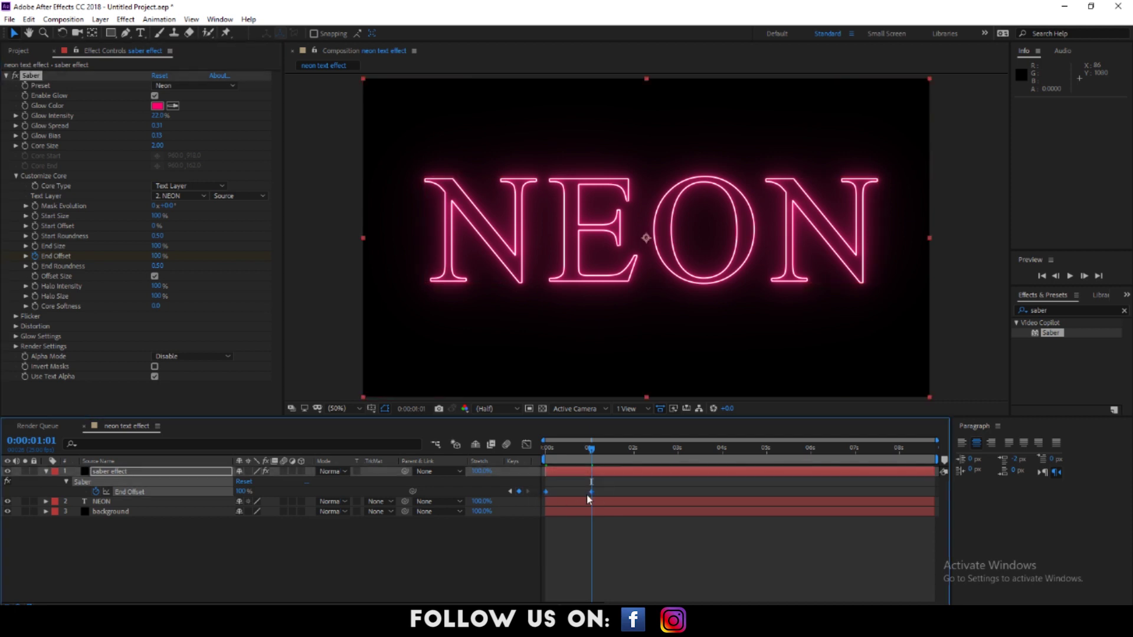
{"action": "key", "text": "space"}
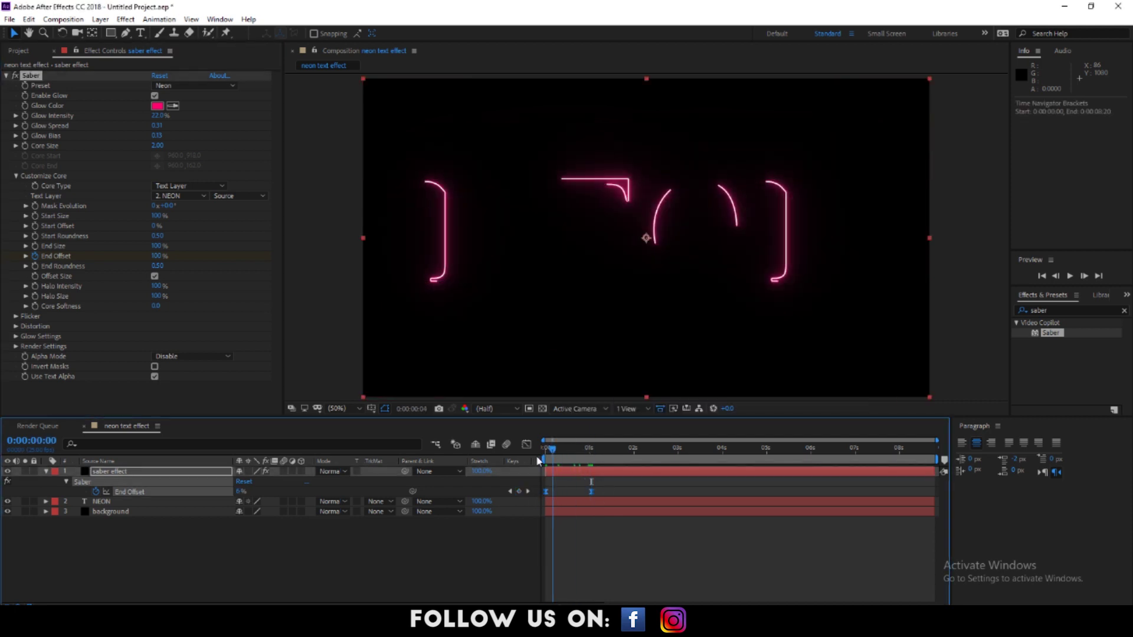
Step: Slow the text-drawing animation by moving the last End Offset keyframe to about 0:00:03:09, and play it back
{"action": "key", "text": "space"}
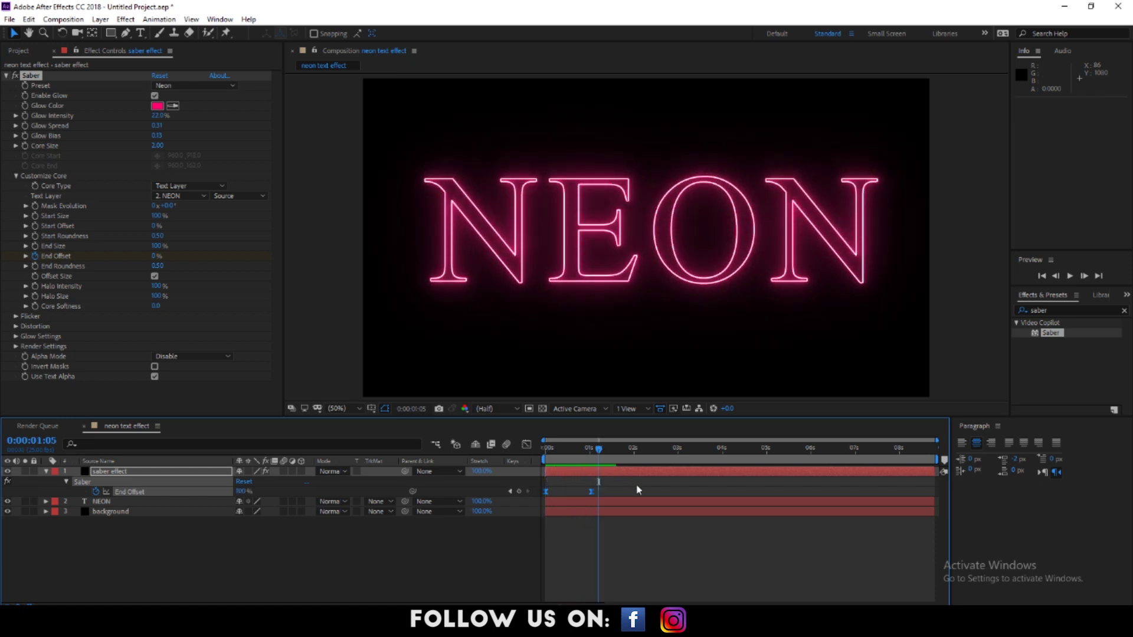
{"action": "left_click", "coordinate": [636, 489]}
{"action": "left_click_drag", "start_coordinate": [592, 492], "coordinate": [694, 492]}
{"action": "key", "text": "space"}
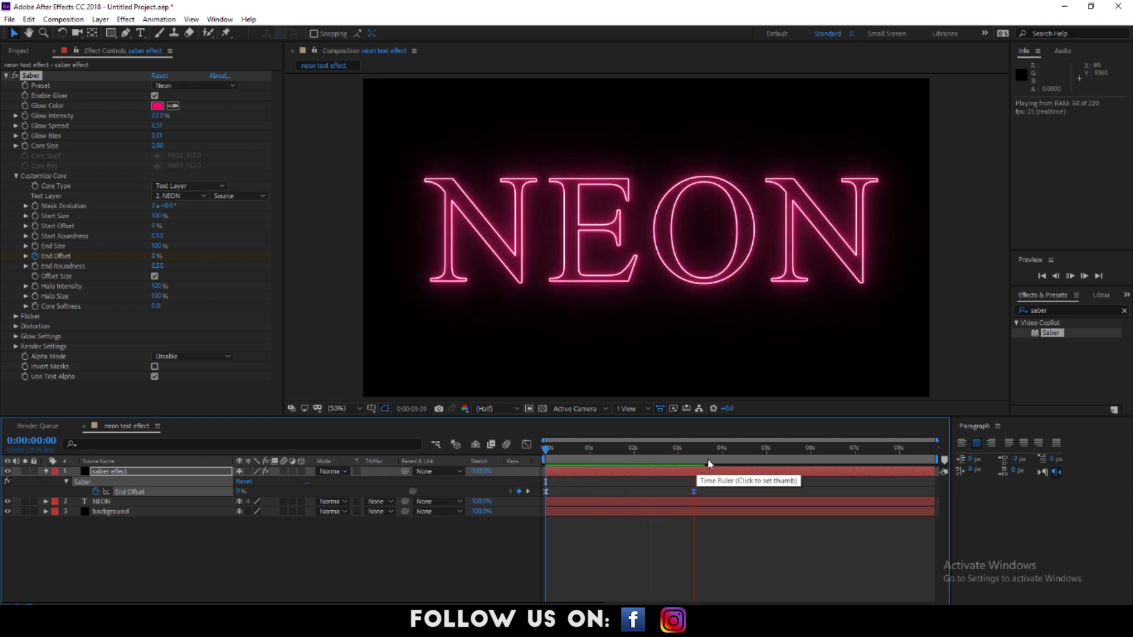
Step: Keyframe the Saber Glow Intensity at 16% at 0:00:03:01 and 27% at 0:00:03:05, and reveal the animated properties
{"action": "mouse_move", "coordinate": [702, 458]}
{"action": "left_mouse_down"}
{"action": "mouse_move", "coordinate": [577, 457]}
{"action": "mouse_move", "coordinate": [680, 464]}
{"action": "left_mouse_up"}
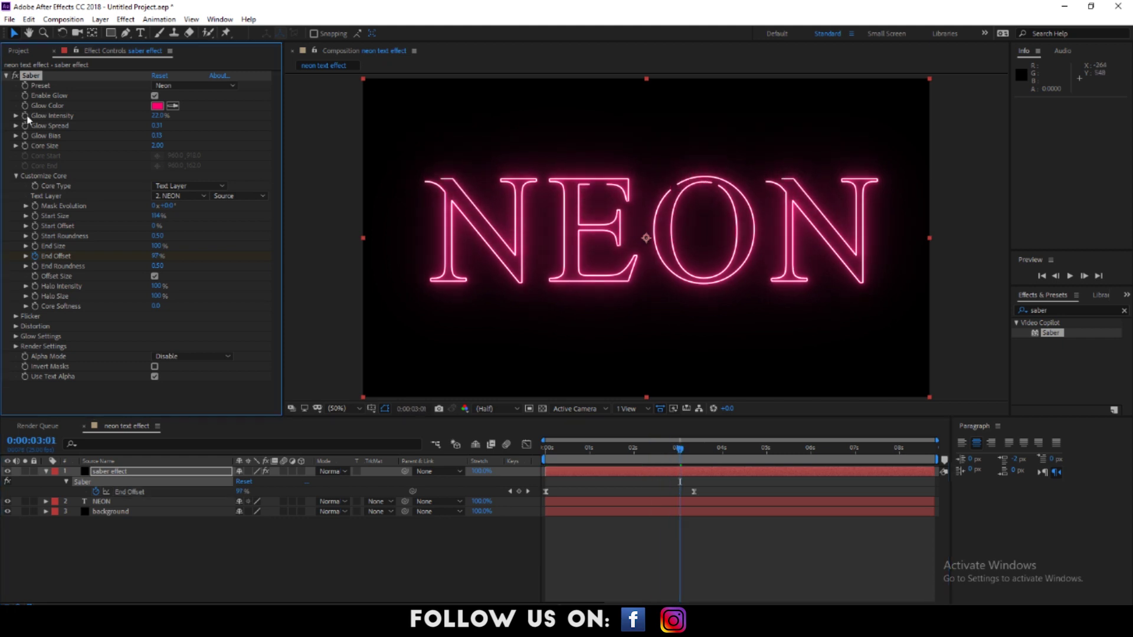
{"action": "mouse_move", "coordinate": [158, 121]}
{"action": "left_mouse_down"}
{"action": "mouse_move", "coordinate": [168, 118]}
{"action": "mouse_move", "coordinate": [157, 124]}
{"action": "left_mouse_up"}
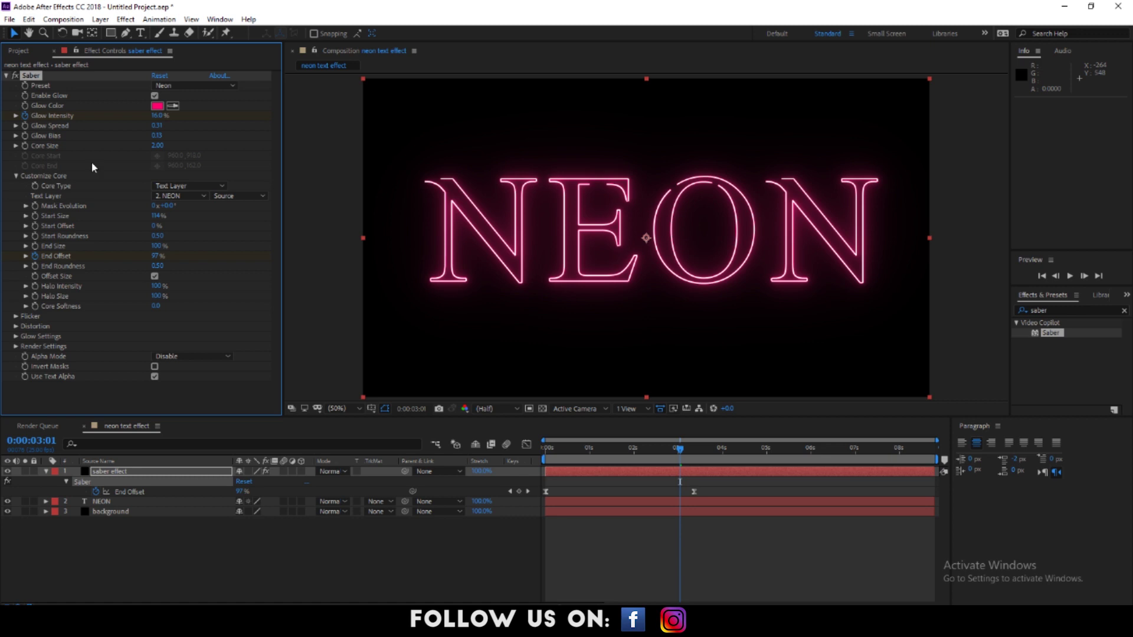
{"action": "left_click_drag", "start_coordinate": [679, 452], "coordinate": [686, 459]}
{"action": "left_click_drag", "start_coordinate": [158, 118], "coordinate": [168, 118]}
{"action": "left_click_drag", "start_coordinate": [687, 451], "coordinate": [694, 459]}
{"action": "key", "text": "u"}
{"action": "key", "text": "u"}
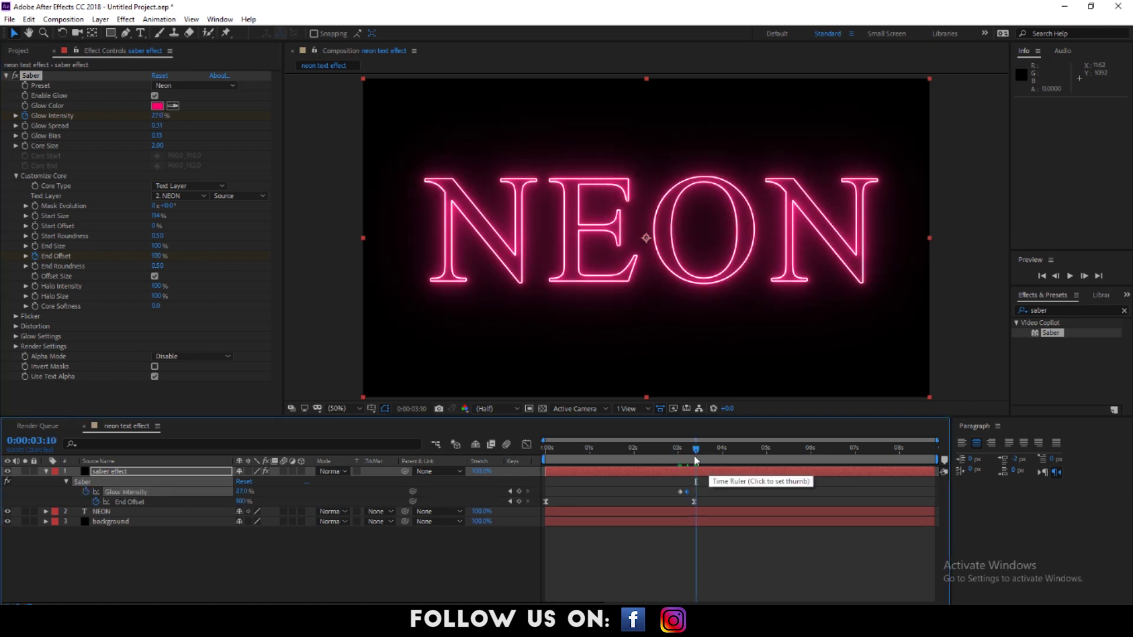
Step: Add a Glow Intensity keyframe at 0:00:03:08 with a reduced value of about 17%
{"action": "left_click_drag", "start_coordinate": [936, 440], "coordinate": [755, 440]}
{"action": "left_click_drag", "start_coordinate": [544, 440], "coordinate": [653, 440]}
{"action": "left_click_drag", "start_coordinate": [699, 450], "coordinate": [692, 451]}
{"action": "left_click_drag", "start_coordinate": [158, 117], "coordinate": [149, 118]}
{"action": "left_click_drag", "start_coordinate": [639, 452], "coordinate": [692, 460]}
{"action": "left_click_drag", "start_coordinate": [157, 117], "coordinate": [159, 118]}
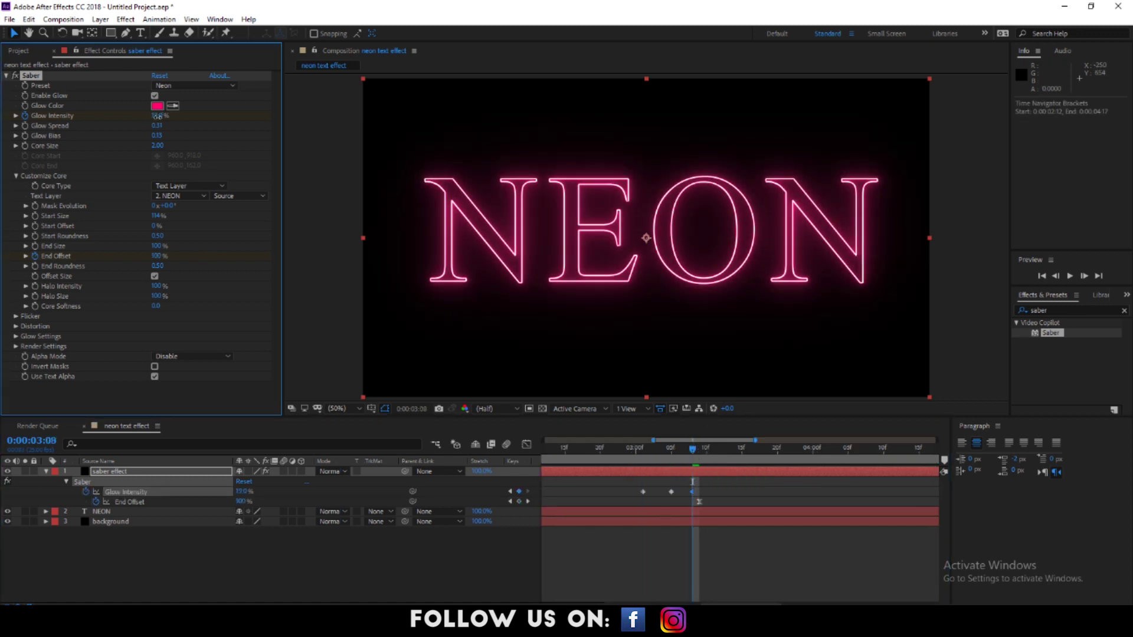
Step: Add Glow Intensity keyframes every few frames from 0:00:03:11 to 0:00:03:19, alternating higher and lower values, with 19% at 0:00:03:13
{"action": "left_click_drag", "start_coordinate": [694, 452], "coordinate": [714, 458]}
{"action": "left_click_drag", "start_coordinate": [158, 118], "coordinate": [165, 119]}
{"action": "left_click_drag", "start_coordinate": [714, 450], "coordinate": [728, 456]}
{"action": "left_click_drag", "start_coordinate": [157, 118], "coordinate": [151, 119]}
{"action": "left_click_drag", "start_coordinate": [727, 451], "coordinate": [742, 456]}
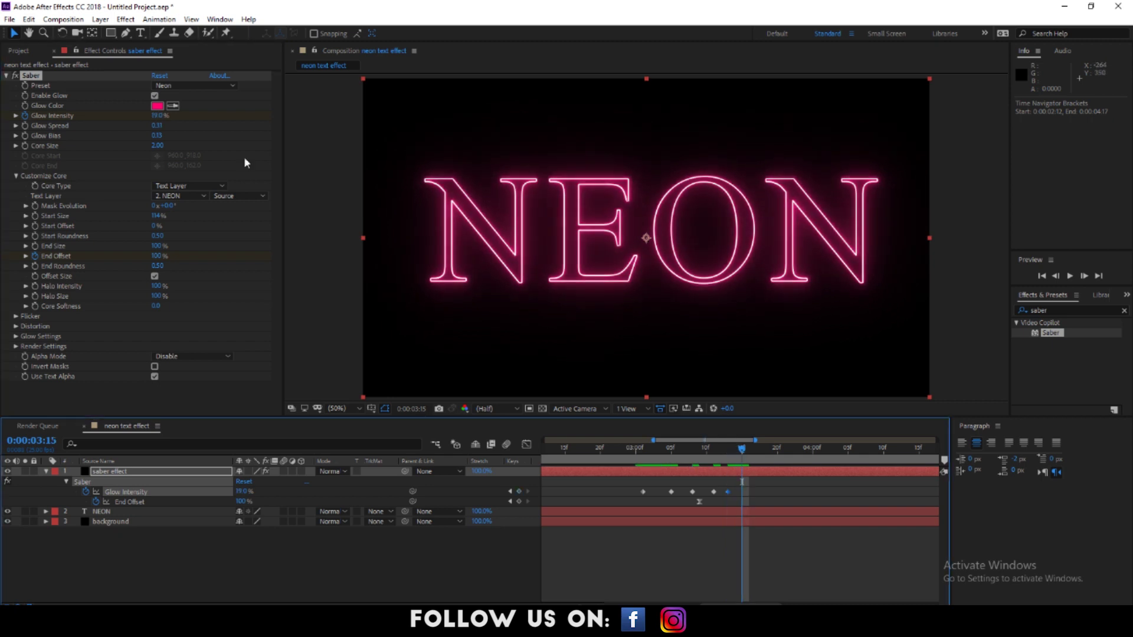
{"action": "left_click_drag", "start_coordinate": [158, 117], "coordinate": [168, 120]}
{"action": "left_click_drag", "start_coordinate": [742, 451], "coordinate": [756, 457]}
{"action": "left_click_drag", "start_coordinate": [158, 118], "coordinate": [151, 119]}
{"action": "left_click_drag", "start_coordinate": [756, 451], "coordinate": [771, 464]}
{"action": "left_click_drag", "start_coordinate": [157, 117], "coordinate": [171, 119]}
Step: Ease all the Glow Intensity flicker keyframes and play back the result
{"action": "left_click_drag", "start_coordinate": [792, 488], "coordinate": [640, 494]}
{"action": "right_click", "coordinate": [643, 492]}
{"action": "left_click_drag", "start_coordinate": [771, 452], "coordinate": [629, 457]}
{"action": "key", "text": "space"}
{"action": "key", "text": "space"}
Step: Copy the eased Glow Intensity keyframes and paste them repeatedly from the composition start until the flicker runs past 0:00:06:00
{"action": "left_click_drag", "start_coordinate": [801, 487], "coordinate": [640, 495]}
{"action": "left_click_drag", "start_coordinate": [653, 440], "coordinate": [543, 441]}
{"action": "left_click_drag", "start_coordinate": [552, 450], "coordinate": [544, 460]}
{"action": "key", "text": "ctrl+v"}
{"action": "left_click_drag", "start_coordinate": [546, 451], "coordinate": [598, 458]}
{"action": "key", "text": "ctrl+v"}
{"action": "left_click_drag", "start_coordinate": [598, 451], "coordinate": [648, 459]}
{"action": "key", "text": "ctrl+v"}
{"action": "left_click_drag", "start_coordinate": [648, 450], "coordinate": [700, 458]}
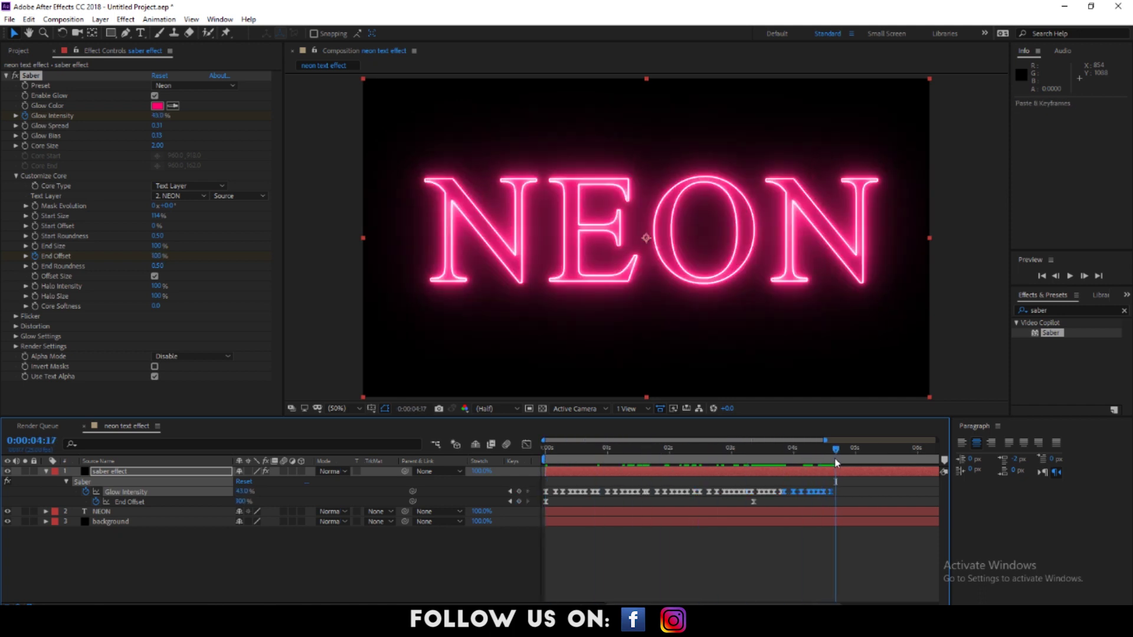
{"action": "key", "text": "ctrl+v"}
{"action": "left_click_drag", "start_coordinate": [882, 456], "coordinate": [551, 480]}
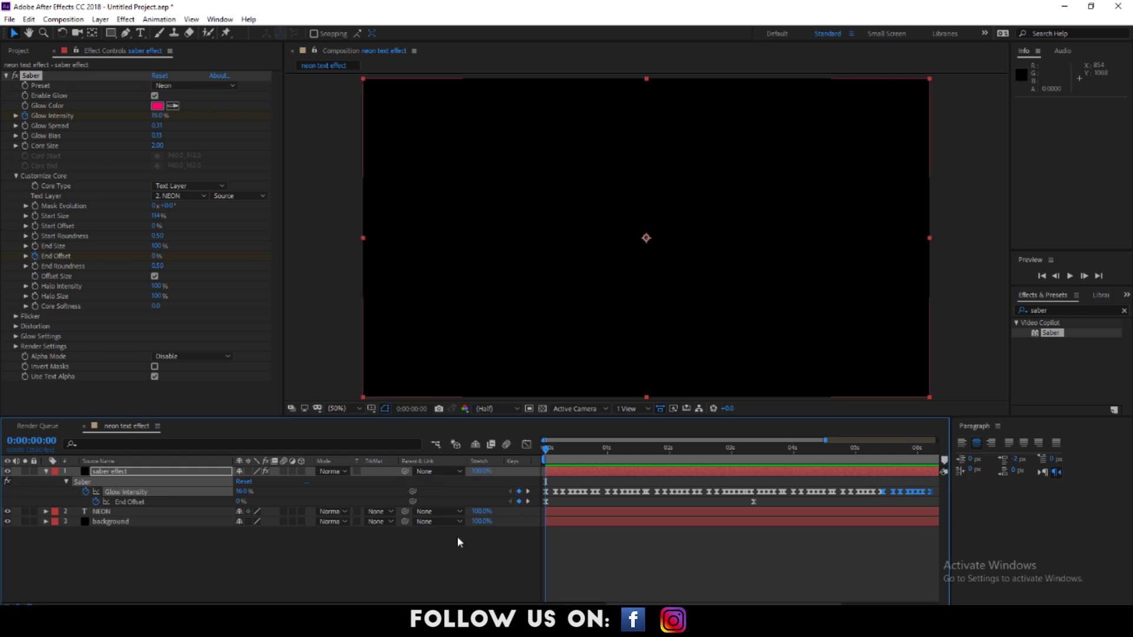
Step: Add a two-node camera to the composition with the default settings
{"action": "right_click", "coordinate": [112, 568]}
{"action": "mouse_move", "coordinate": [137, 440]}
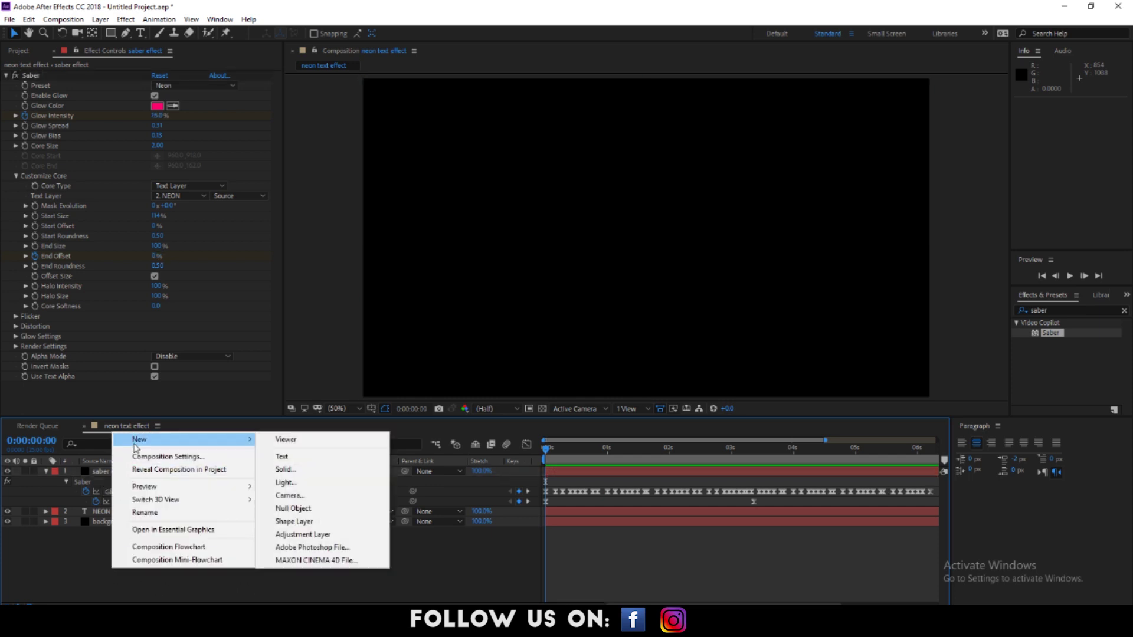
{"action": "left_click", "coordinate": [306, 501]}
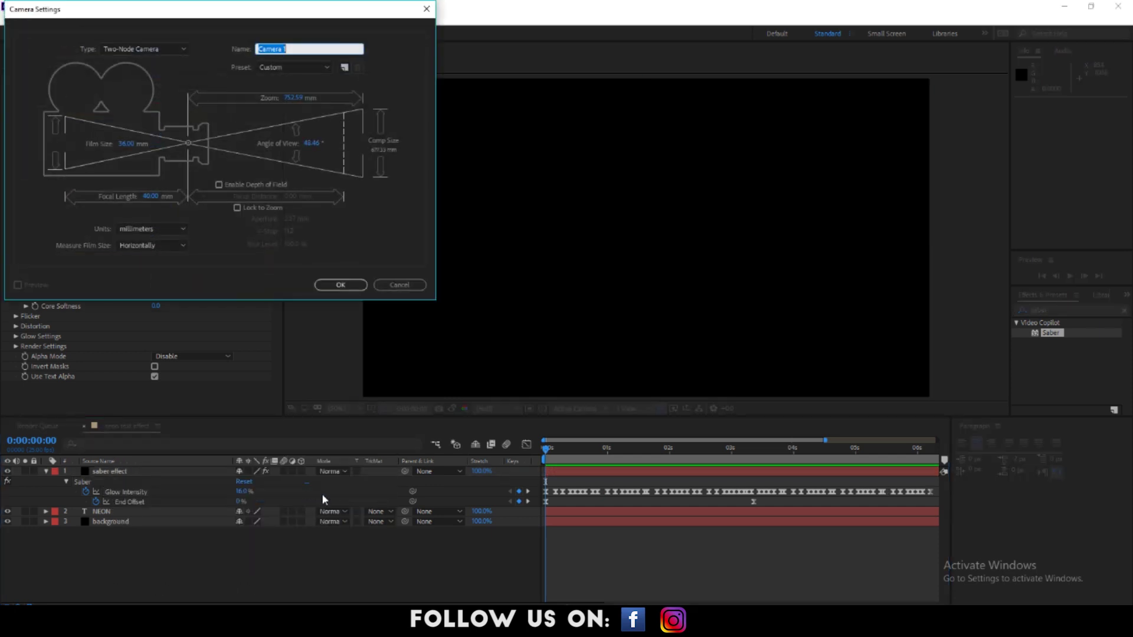
{"action": "left_click", "coordinate": [340, 283]}
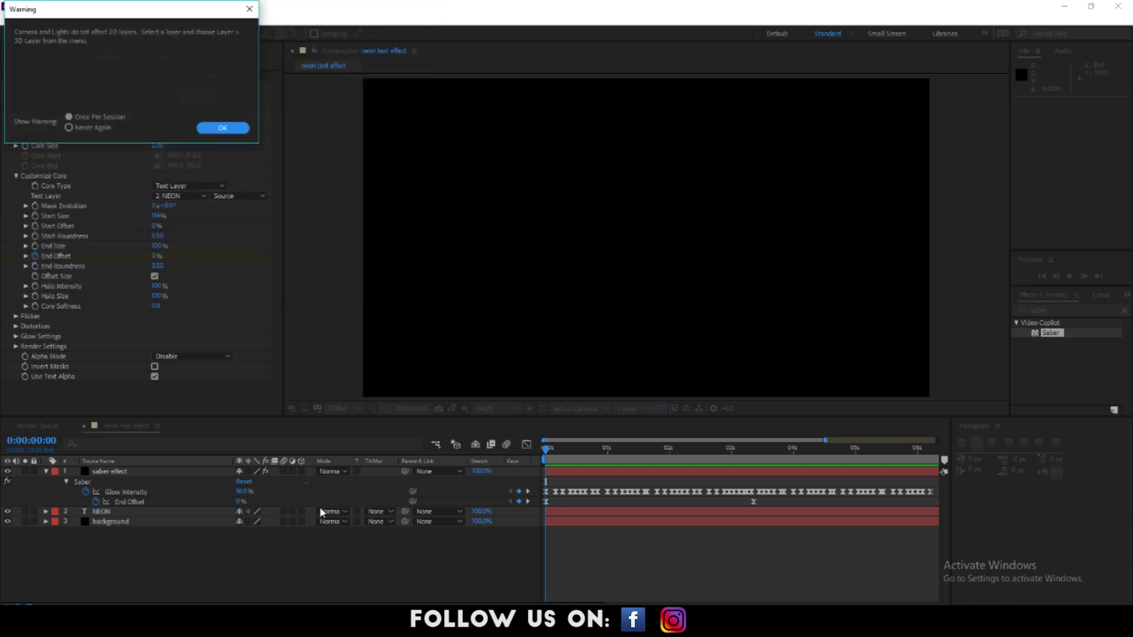
{"action": "left_click", "coordinate": [223, 129]}
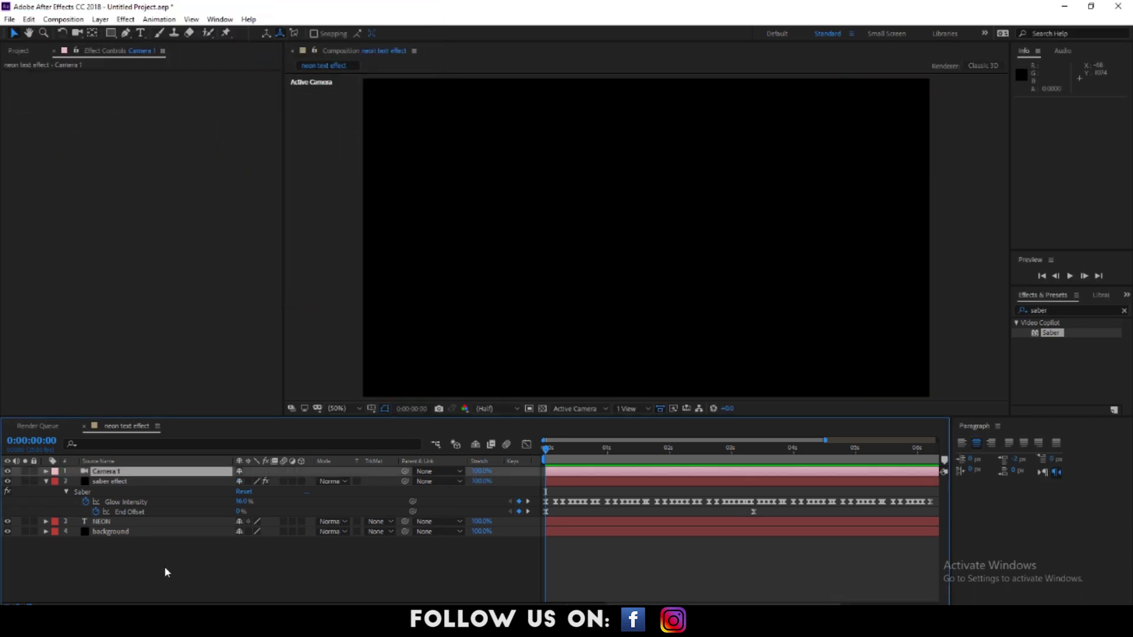
Step: Create a null object and rename it cam controller
{"action": "right_click", "coordinate": [143, 574]}
{"action": "mouse_move", "coordinate": [184, 446]}
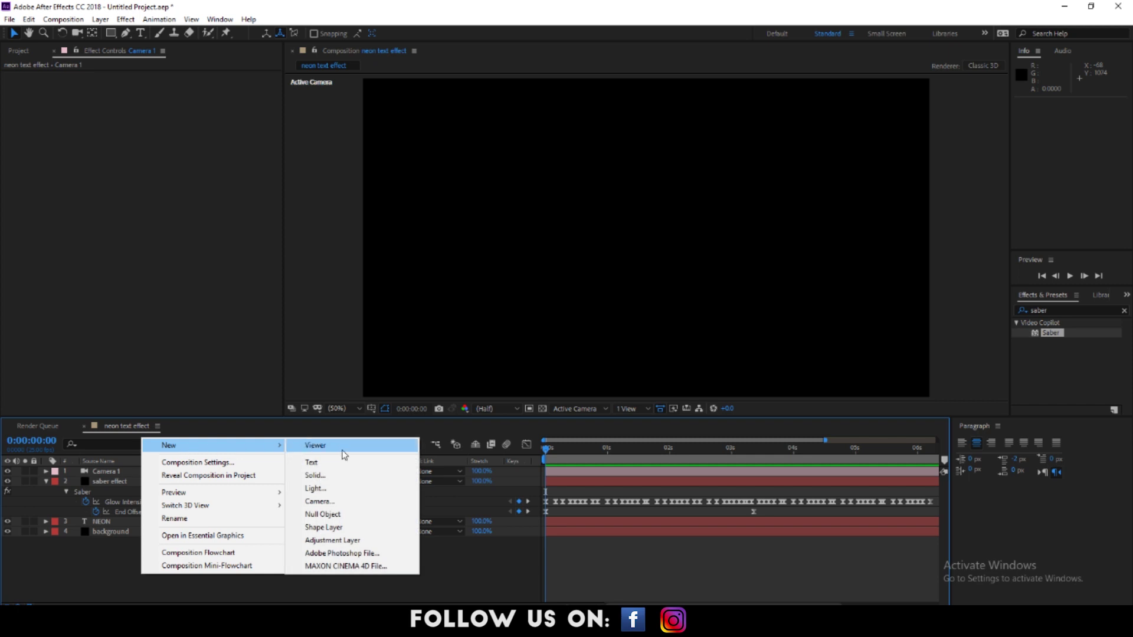
{"action": "left_click", "coordinate": [330, 514]}
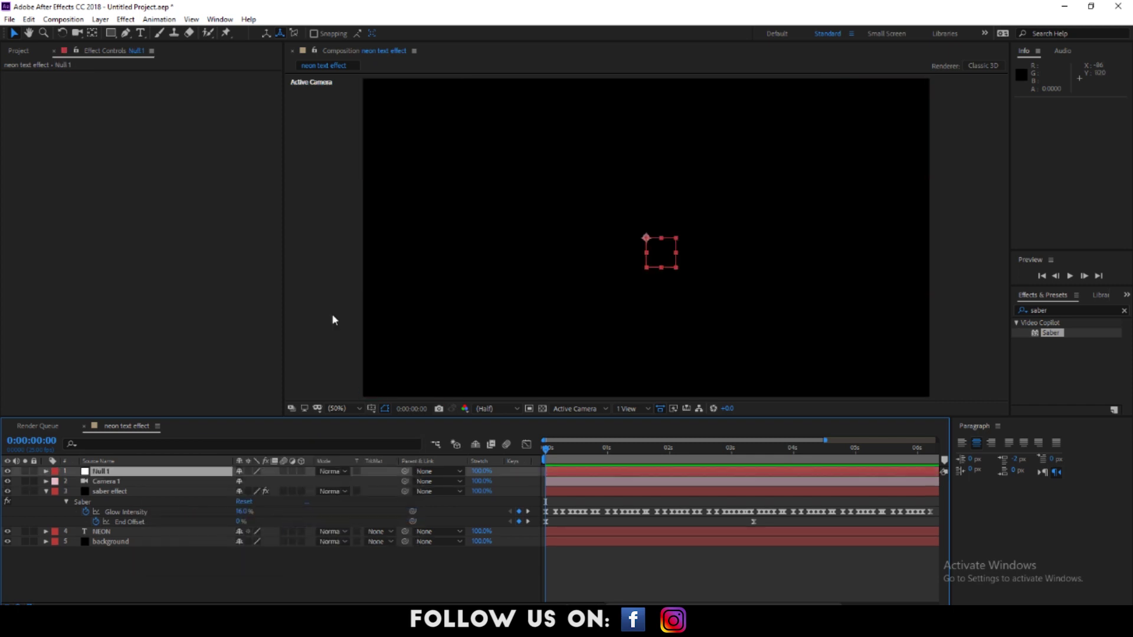
{"action": "key", "text": "Return"}
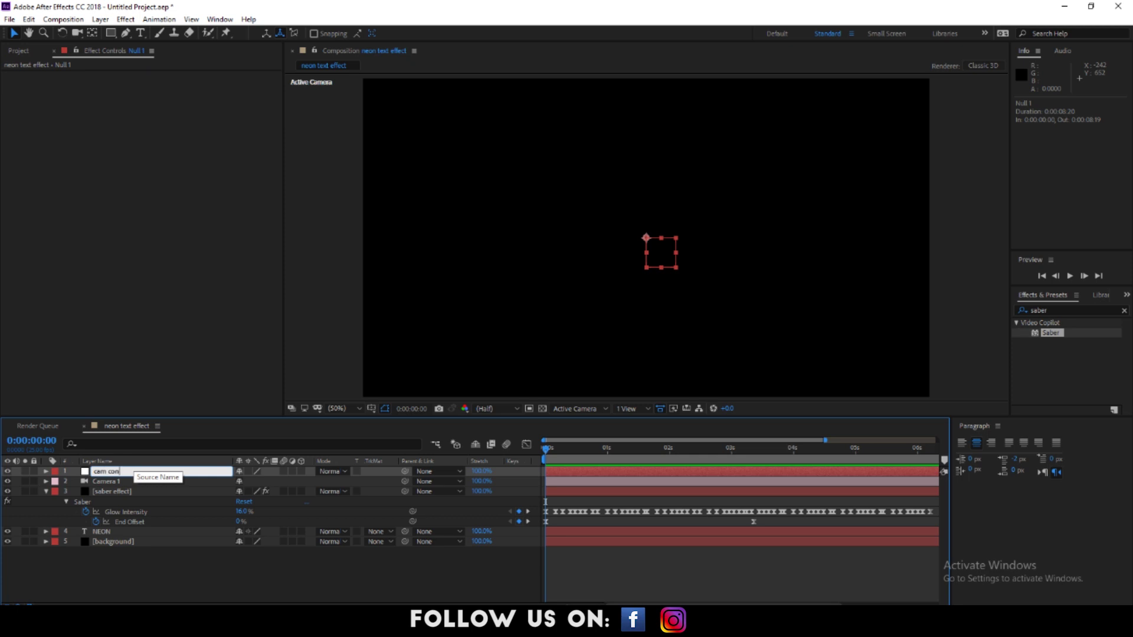
{"action": "left_click", "coordinate": [101, 551]}
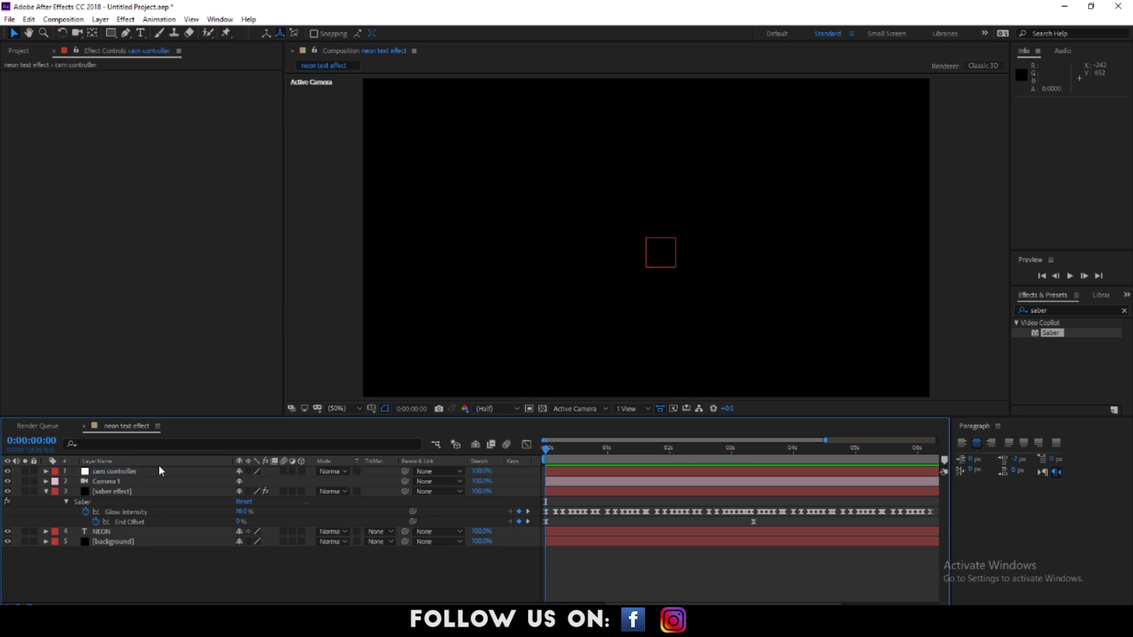
Step: Make the cam controller and saber effect layers 3D, and parent Camera 1 to cam controller
{"action": "left_click", "coordinate": [158, 471]}
{"action": "left_click", "coordinate": [249, 490]}
{"action": "left_click", "coordinate": [301, 492]}
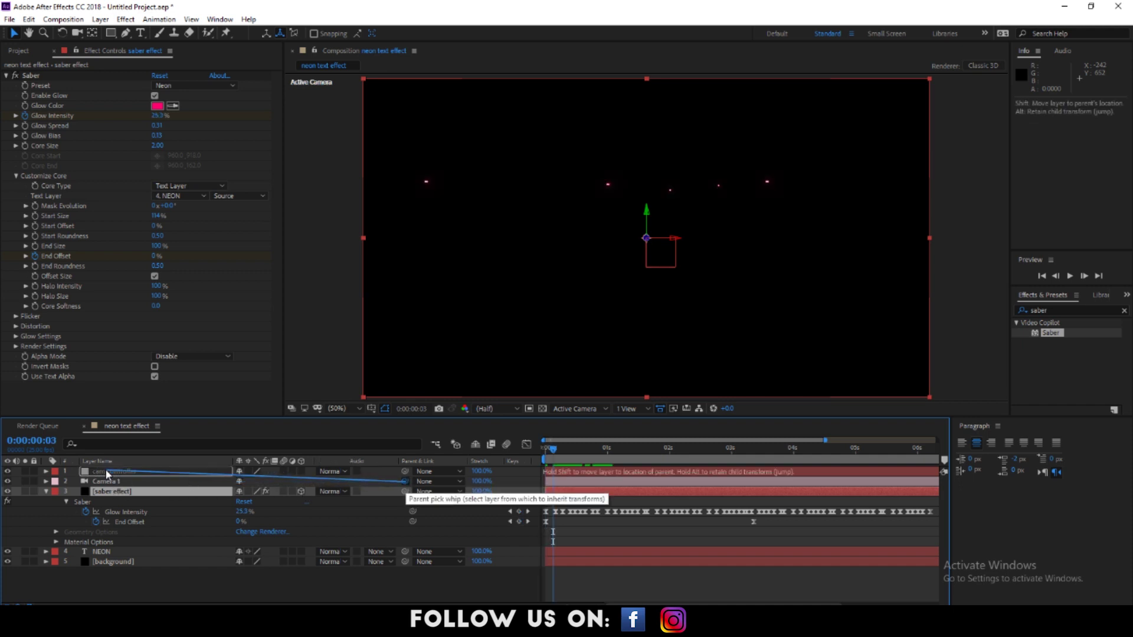
{"action": "left_click_drag", "start_coordinate": [108, 474], "coordinate": [108, 473]}
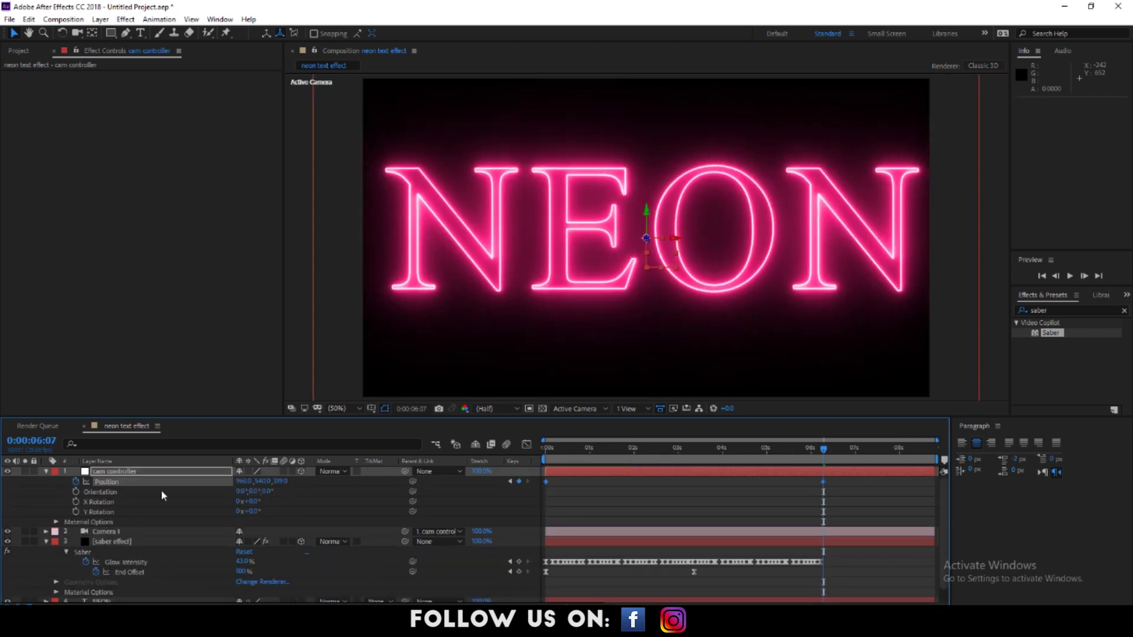
Step: Animate the cam controller's Z position between the composition start and 0:00:06:07, and preview the camera move
{"action": "key", "text": "space"}
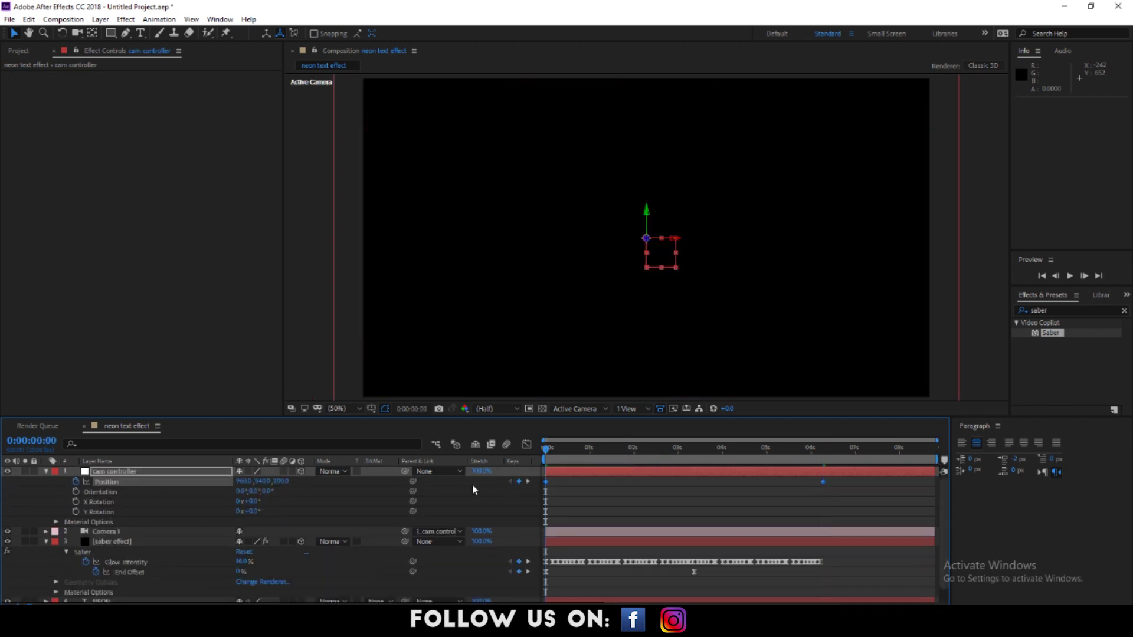
{"action": "key", "text": "space"}
{"action": "key", "text": "space"}
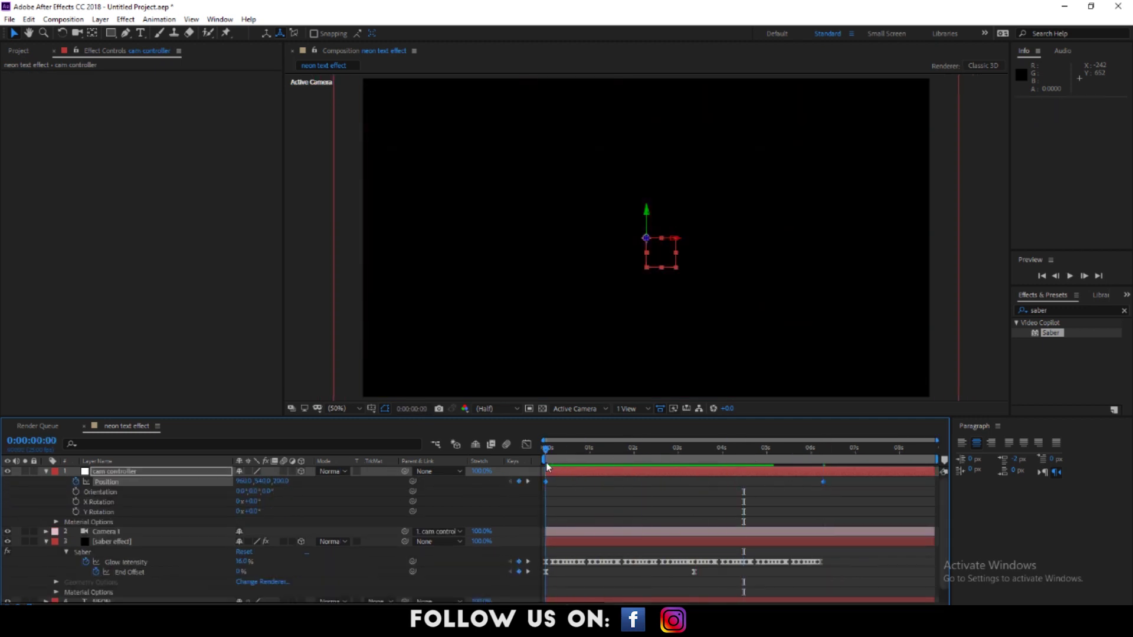
{"action": "key", "text": "space"}
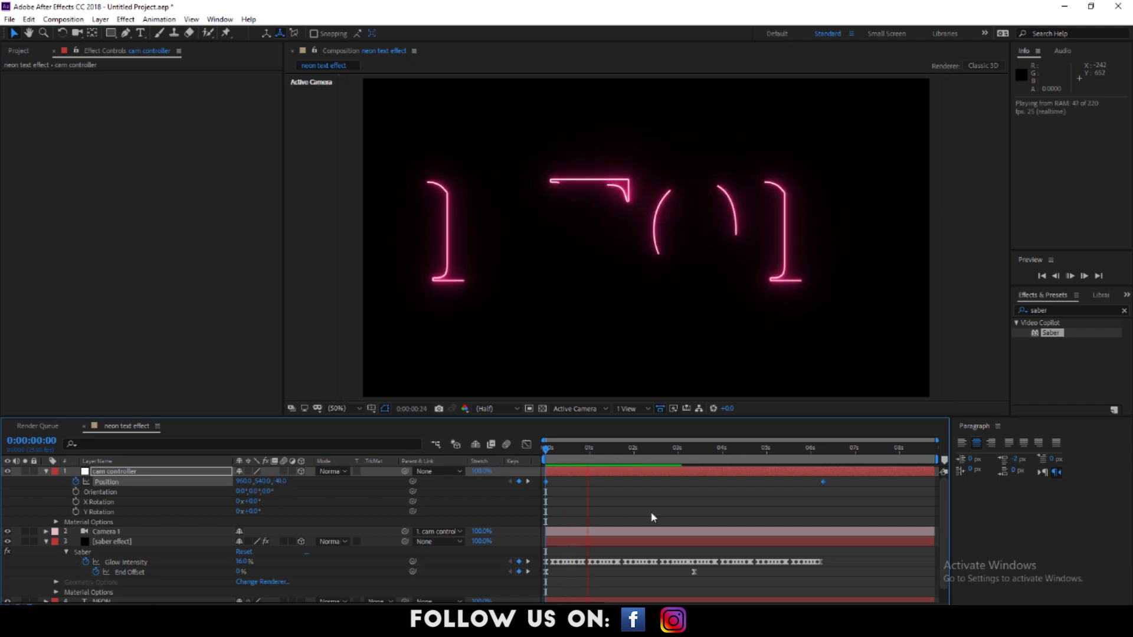
{"action": "left_click", "coordinate": [46, 471]}
{"action": "left_click", "coordinate": [46, 490]}
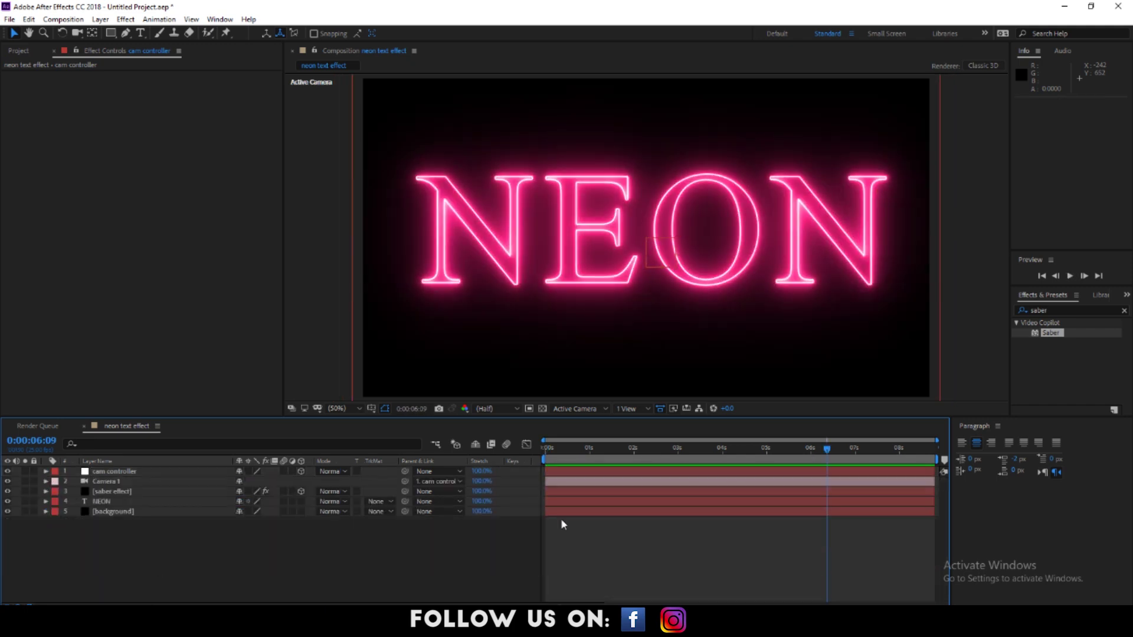
Step: Apply the 4-Color Gradient effect to the background layer and scrub through the start of the timeline
{"action": "left_click", "coordinate": [113, 511]}
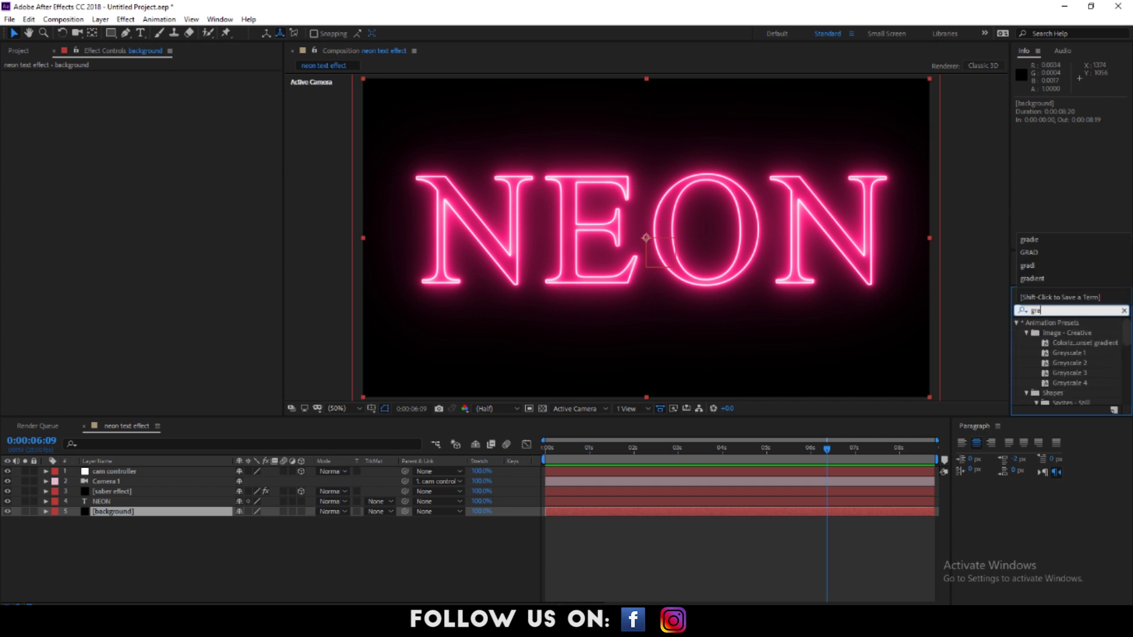
{"action": "double_click", "coordinate": [1066, 363]}
{"action": "left_click", "coordinate": [539, 459]}
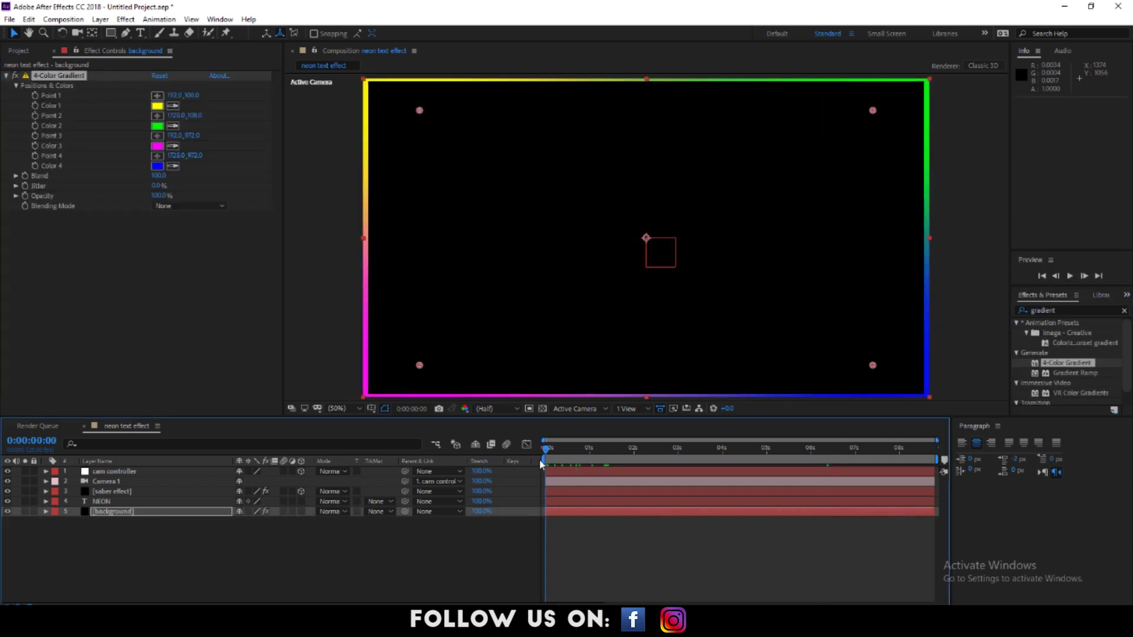
{"action": "mouse_move", "coordinate": [564, 465]}
{"action": "left_mouse_down"}
{"action": "mouse_move", "coordinate": [607, 463]}
{"action": "mouse_move", "coordinate": [544, 477]}
{"action": "mouse_move", "coordinate": [494, 457]}
{"action": "left_mouse_up"}
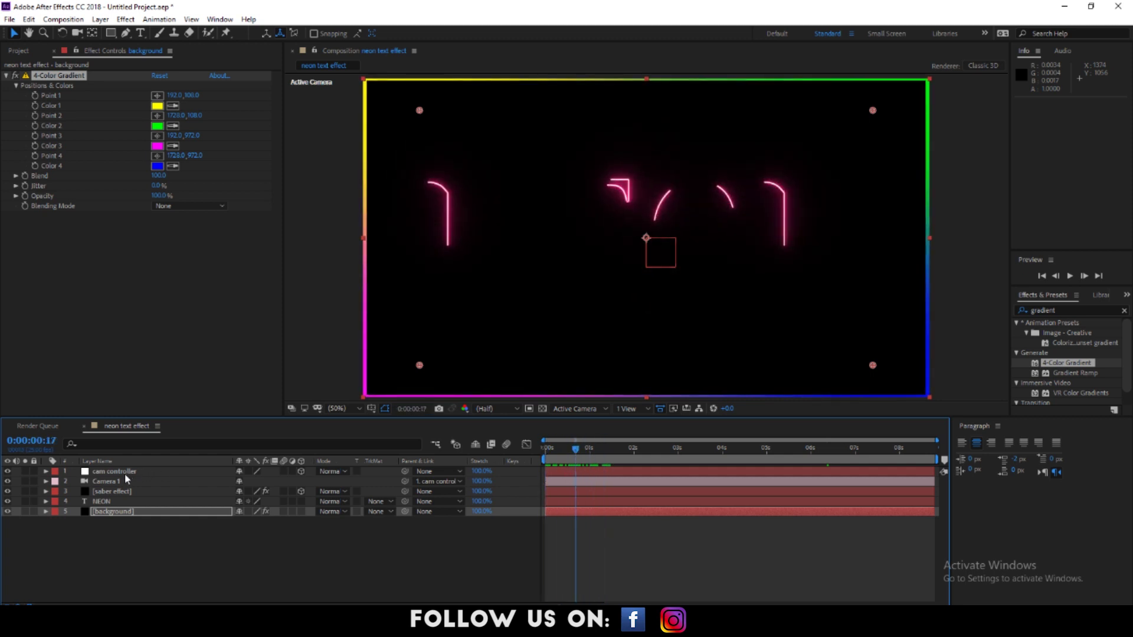
Step: Set the Composite Settings of the saber effect layer's Saber effect to Transparent
{"action": "left_click", "coordinate": [111, 485]}
{"action": "left_click", "coordinate": [125, 489]}
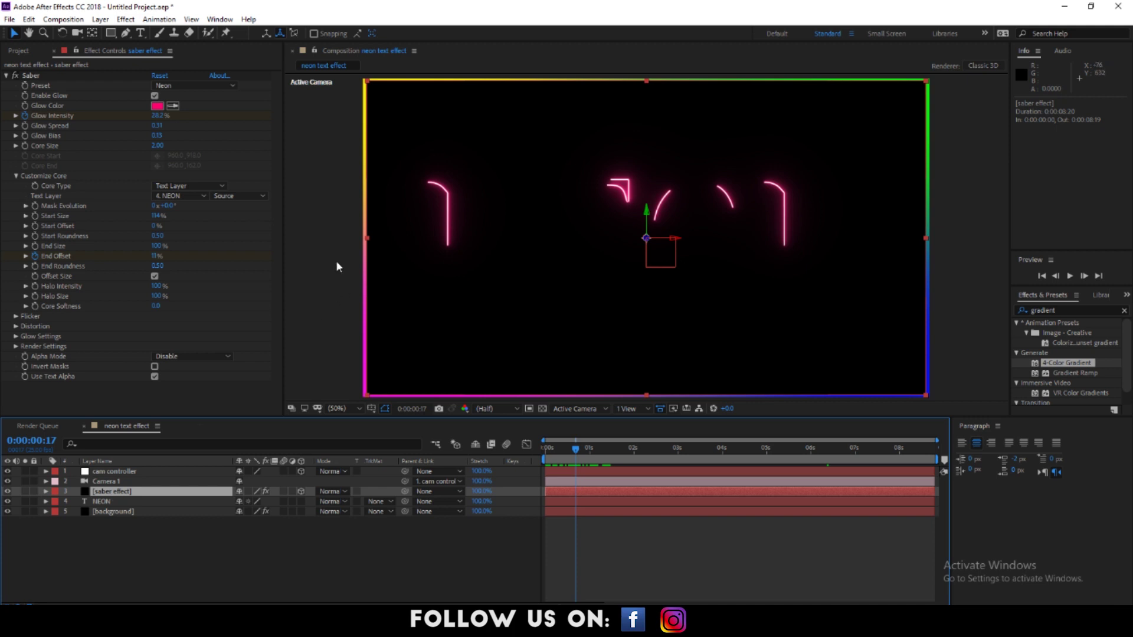
{"action": "left_click", "coordinate": [183, 357]}
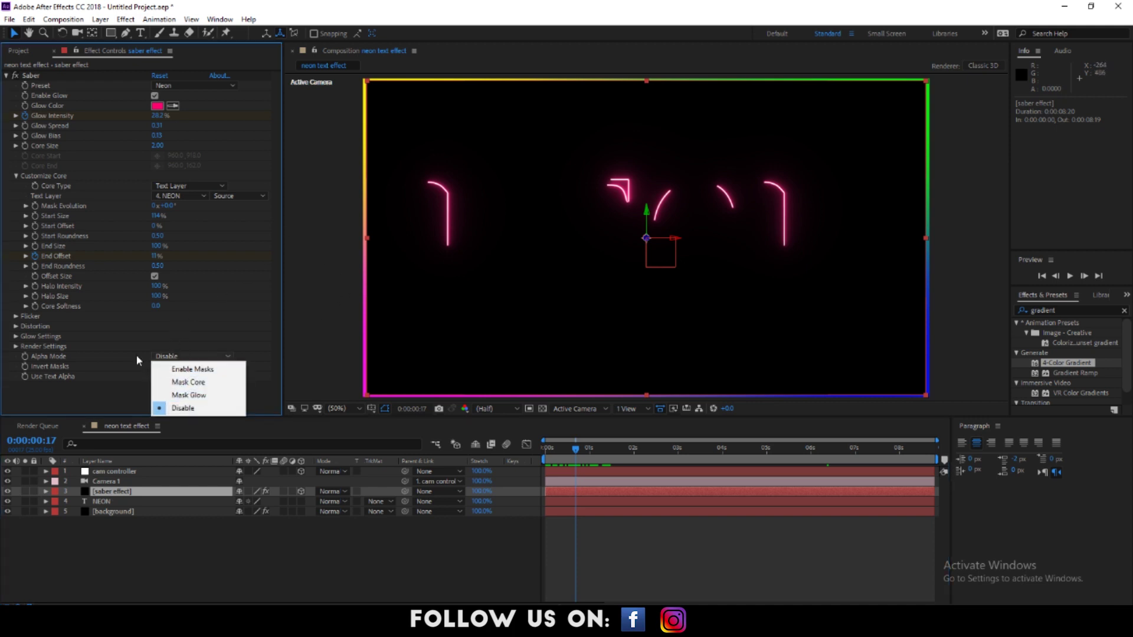
{"action": "left_click", "coordinate": [15, 347]}
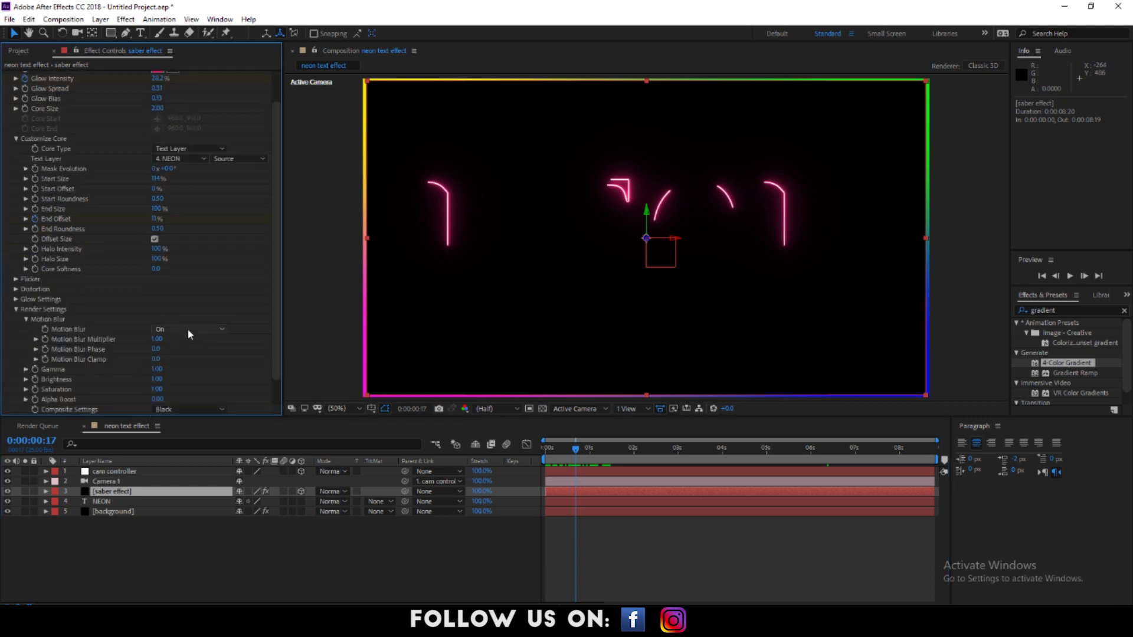
{"action": "scroll", "coordinate": [213, 364], "scroll_direction": "down", "scroll_amount": 1}
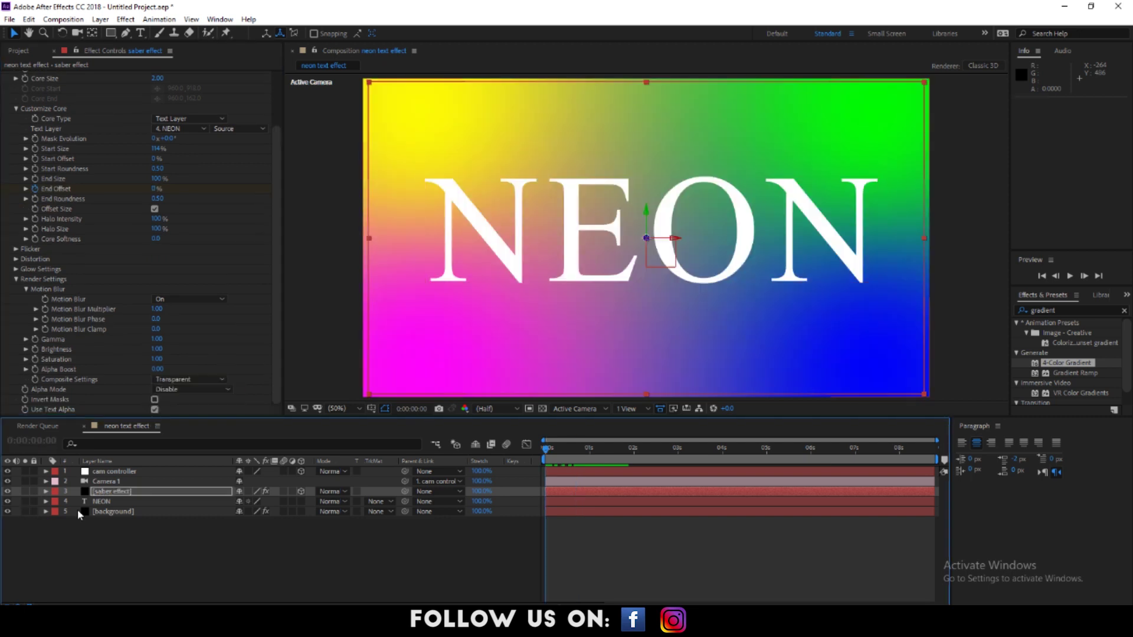
Step: Change Color 1 and Color 2 of the background's 4-Color Gradient to pinkish red
{"action": "left_click", "coordinate": [117, 512]}
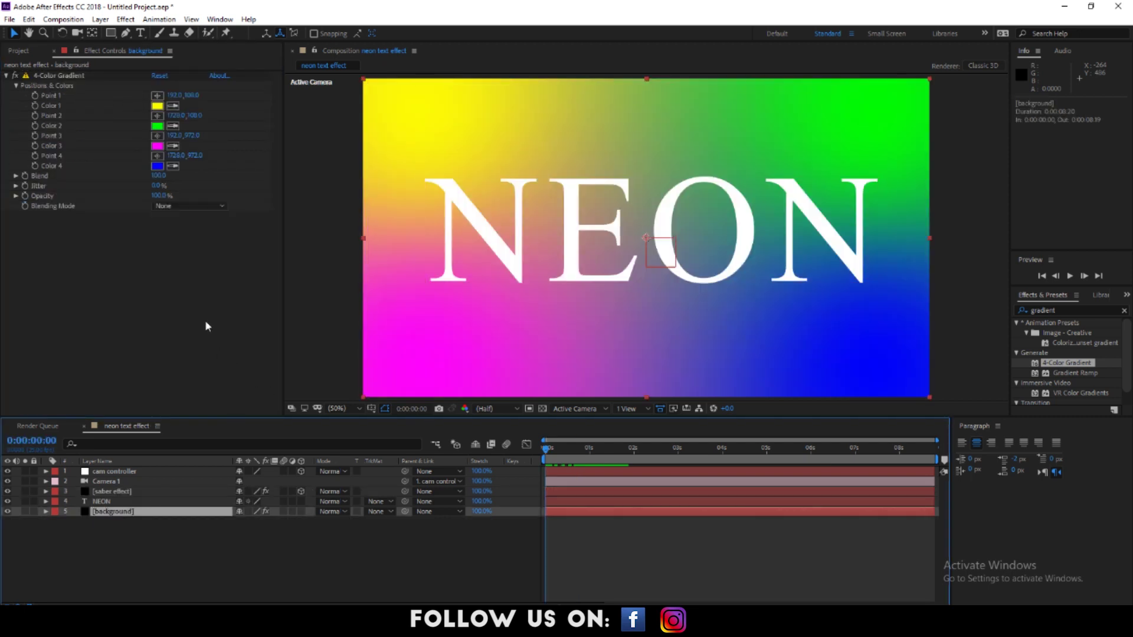
{"action": "left_click", "coordinate": [157, 106]}
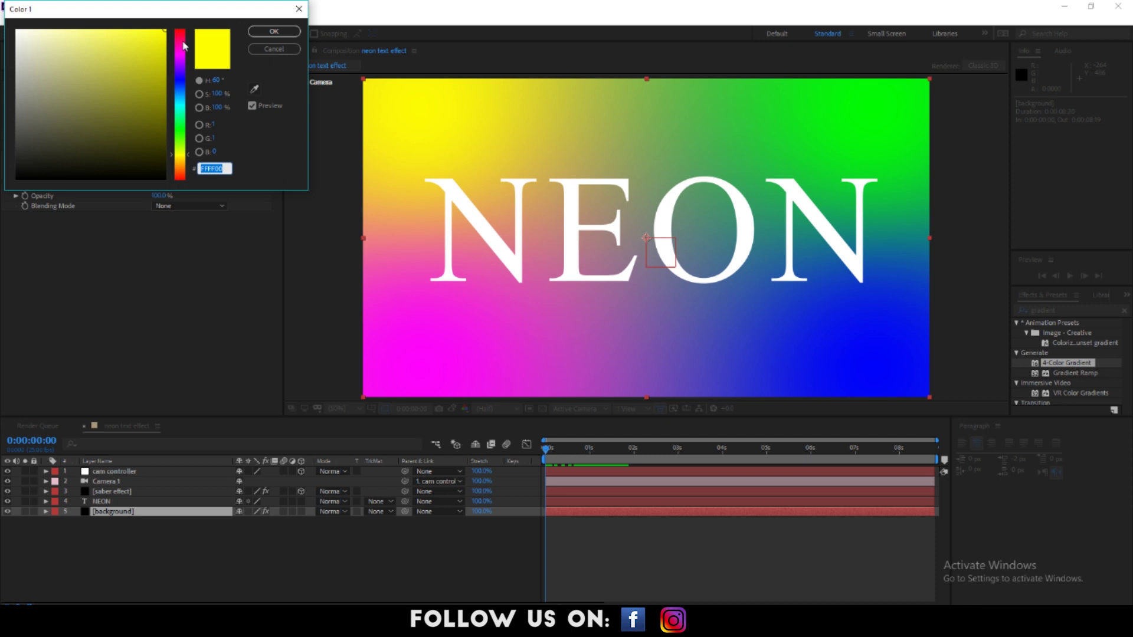
{"action": "left_click", "coordinate": [183, 42]}
{"action": "left_click", "coordinate": [268, 33]}
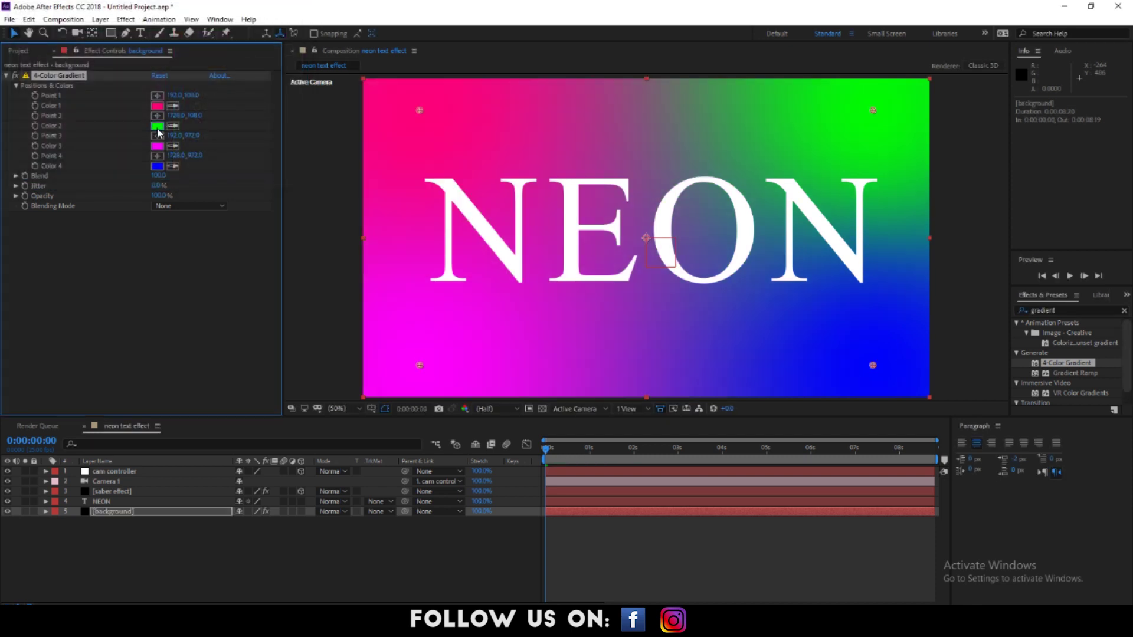
{"action": "left_click", "coordinate": [157, 126]}
{"action": "left_click", "coordinate": [180, 40]}
{"action": "left_click", "coordinate": [270, 34]}
Step: Change the gradient's Color 3 to a slightly darker pinkish red and Color 4 to red FF0012
{"action": "left_click", "coordinate": [158, 147]}
{"action": "left_click", "coordinate": [181, 39]}
{"action": "left_click", "coordinate": [155, 43]}
{"action": "left_click", "coordinate": [270, 33]}
{"action": "left_click", "coordinate": [158, 167]}
{"action": "left_click", "coordinate": [181, 29]}
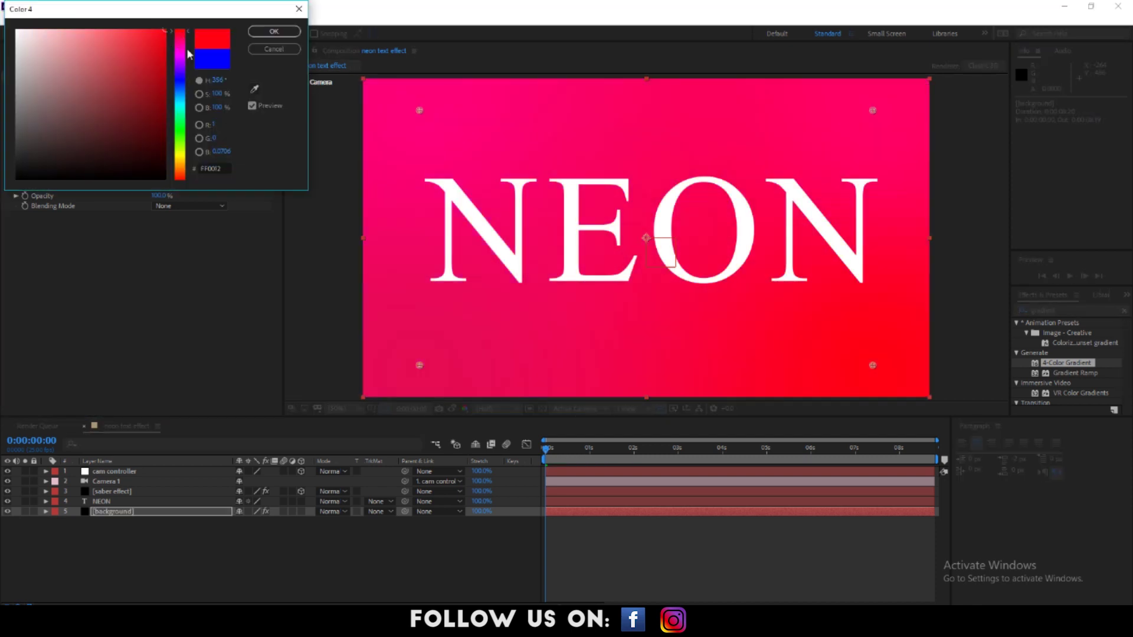
{"action": "left_click", "coordinate": [270, 33]}
Step: Set the background layer's opacity to 23% and preview the neon animation over the dimmed gradient
{"action": "left_click_drag", "start_coordinate": [545, 450], "coordinate": [637, 451]}
{"action": "left_click", "coordinate": [155, 512]}
{"action": "key", "text": "t"}
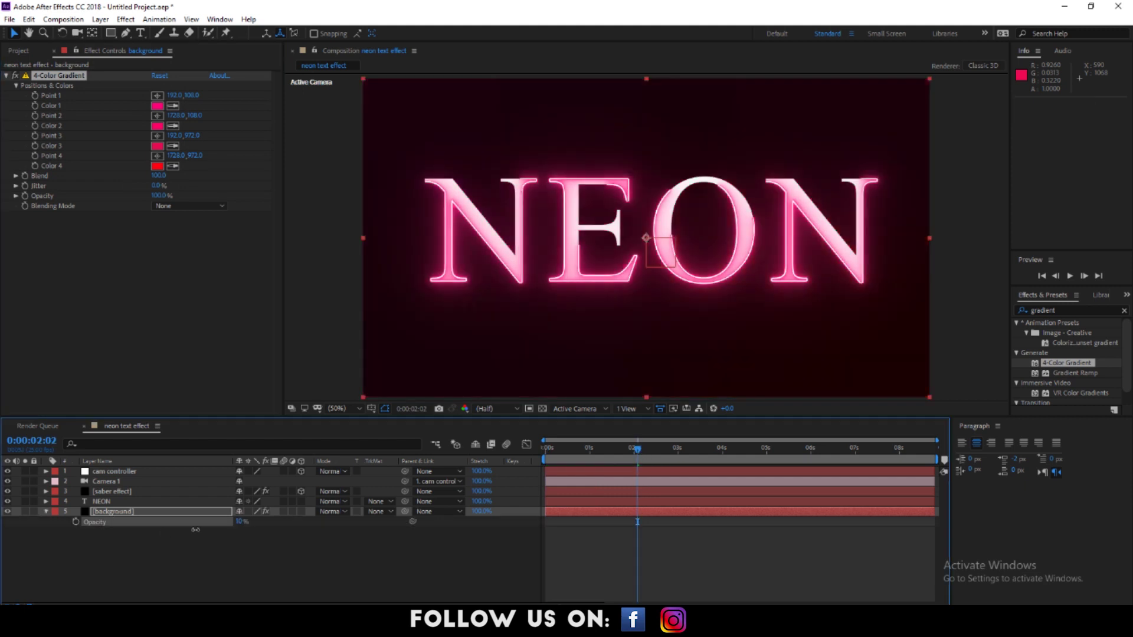
{"action": "key", "text": "space"}
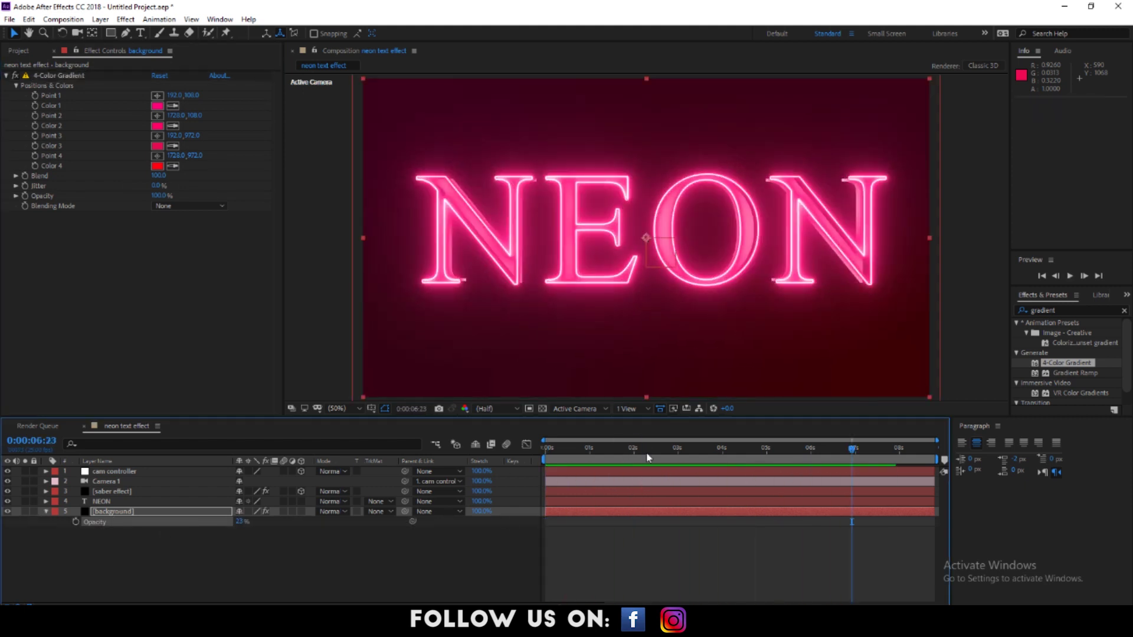
Step: Replace the NEON text layer's wording with MR.ADOBE and select all of its characters
{"action": "left_click", "coordinate": [8, 501]}
{"action": "left_click", "coordinate": [99, 501]}
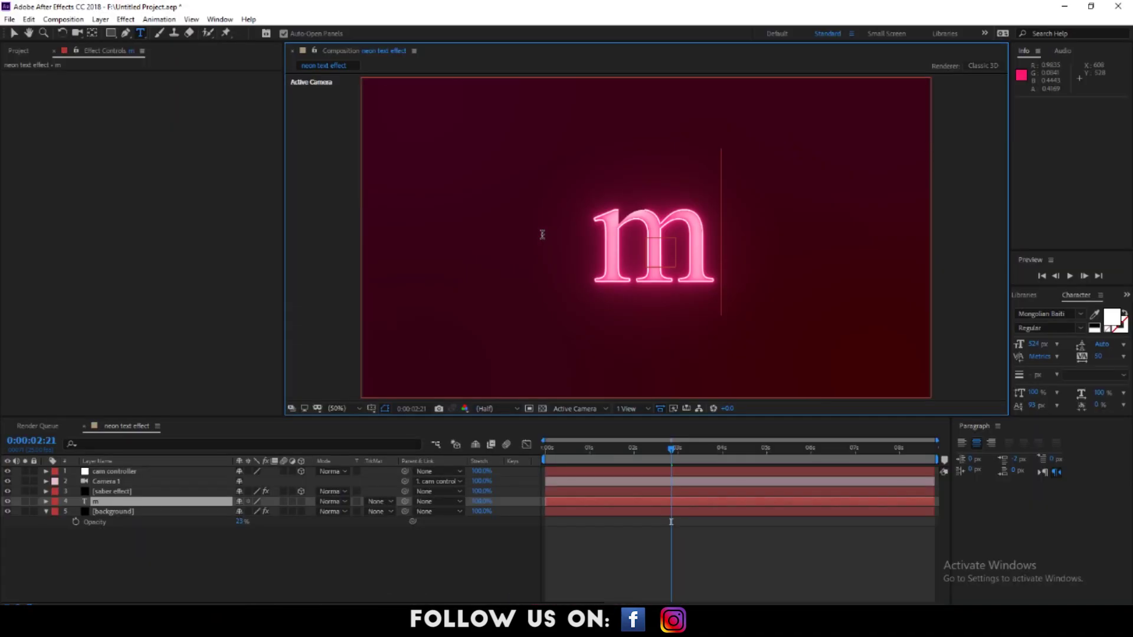
{"action": "type", "text": ".ADOBE"}
{"action": "key", "text": "ctrl+a"}
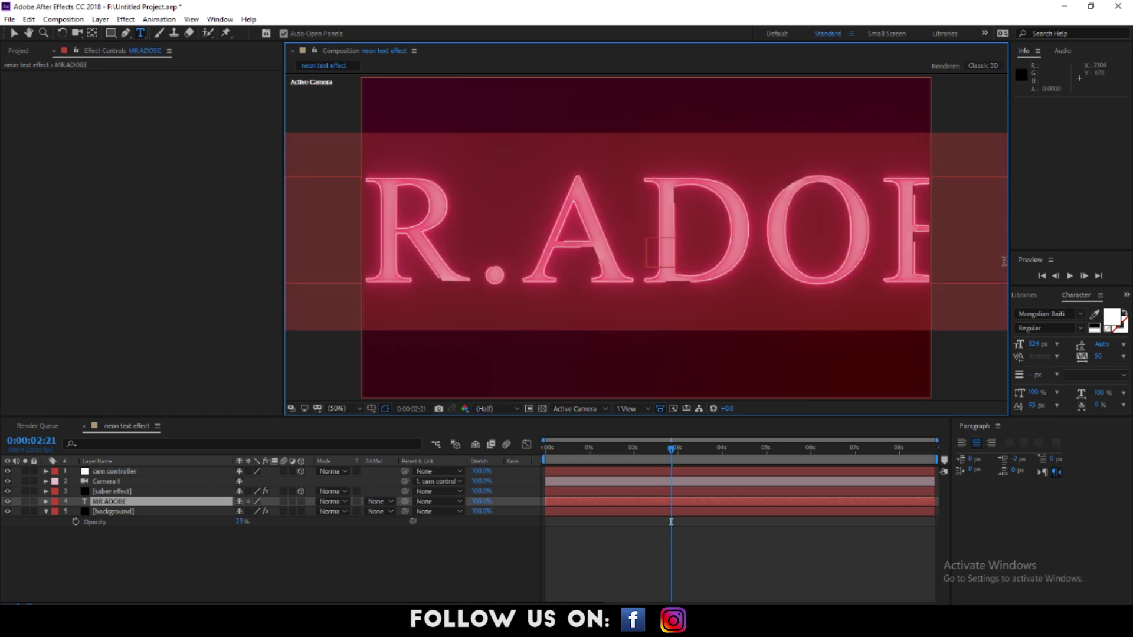
Step: Reduce the MR.ADOBE text size to 300 px and move the text up to the vertical middle of the frame
{"action": "mouse_move", "coordinate": [1033, 344]}
{"action": "left_mouse_down"}
{"action": "mouse_move", "coordinate": [978, 344]}
{"action": "mouse_move", "coordinate": [977, 367]}
{"action": "mouse_move", "coordinate": [1020, 344]}
{"action": "left_mouse_up"}
{"action": "left_click", "coordinate": [13, 33]}
{"action": "left_click_drag", "start_coordinate": [615, 263], "coordinate": [614, 248]}
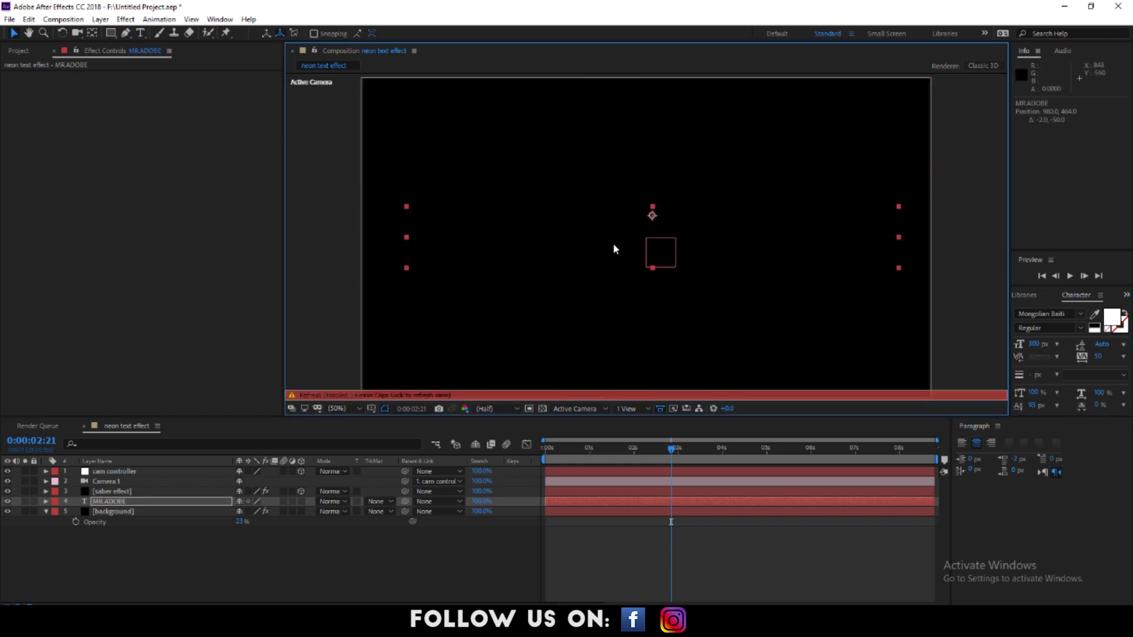
Step: Hide the MR.ADOBE text layer and preview the neon outline animation from near the beginning
{"action": "left_click_drag", "start_coordinate": [556, 449], "coordinate": [630, 449]}
{"action": "left_click", "coordinate": [8, 502]}
{"action": "left_click", "coordinate": [550, 448]}
{"action": "key", "text": "space"}
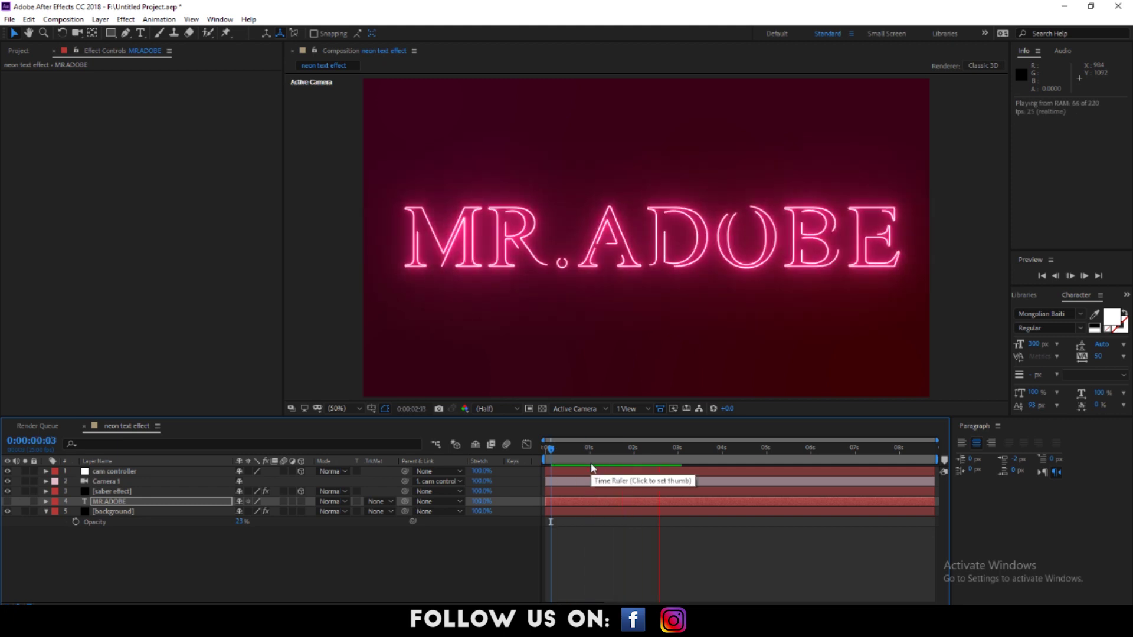
{"action": "key", "text": "space"}
Step: Set the MR.ADOBE layer's X position to 953 and scrub back to about the one-second mark
{"action": "key", "text": "p"}
{"action": "left_click_drag", "start_coordinate": [247, 512], "coordinate": [242, 512]}
{"action": "left_click", "coordinate": [284, 561]}
{"action": "left_click_drag", "start_coordinate": [642, 449], "coordinate": [592, 470]}
Step: Adjust the Flicker Intensity of the saber effect layer and preview the animation
{"action": "left_click", "coordinate": [113, 492]}
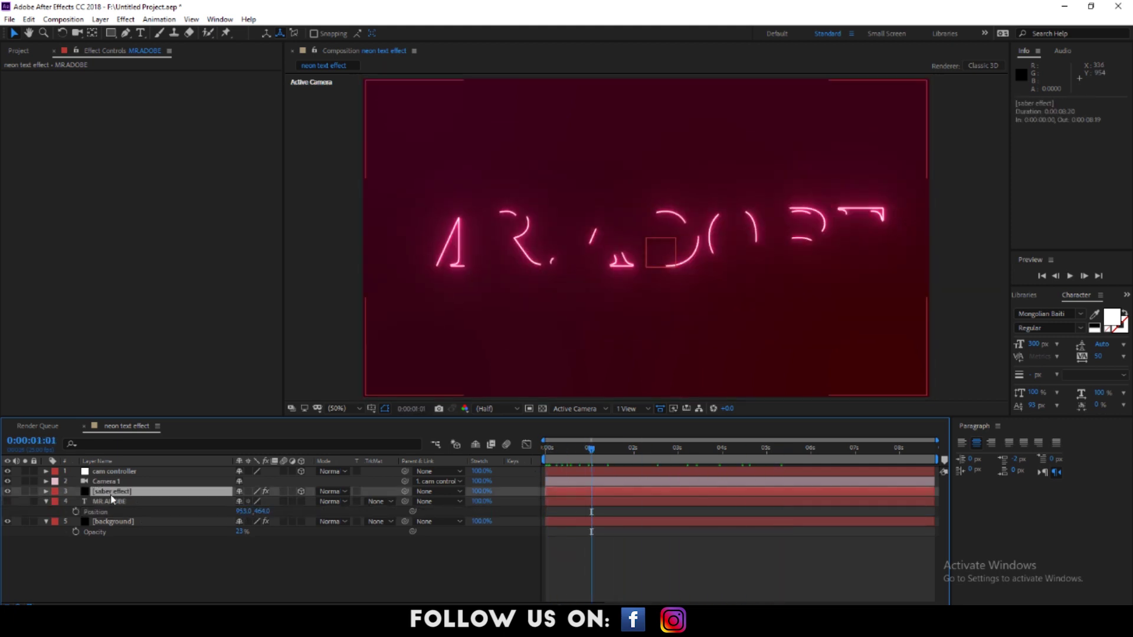
{"action": "left_click_drag", "start_coordinate": [157, 326], "coordinate": [149, 346]}
{"action": "key", "text": "space"}
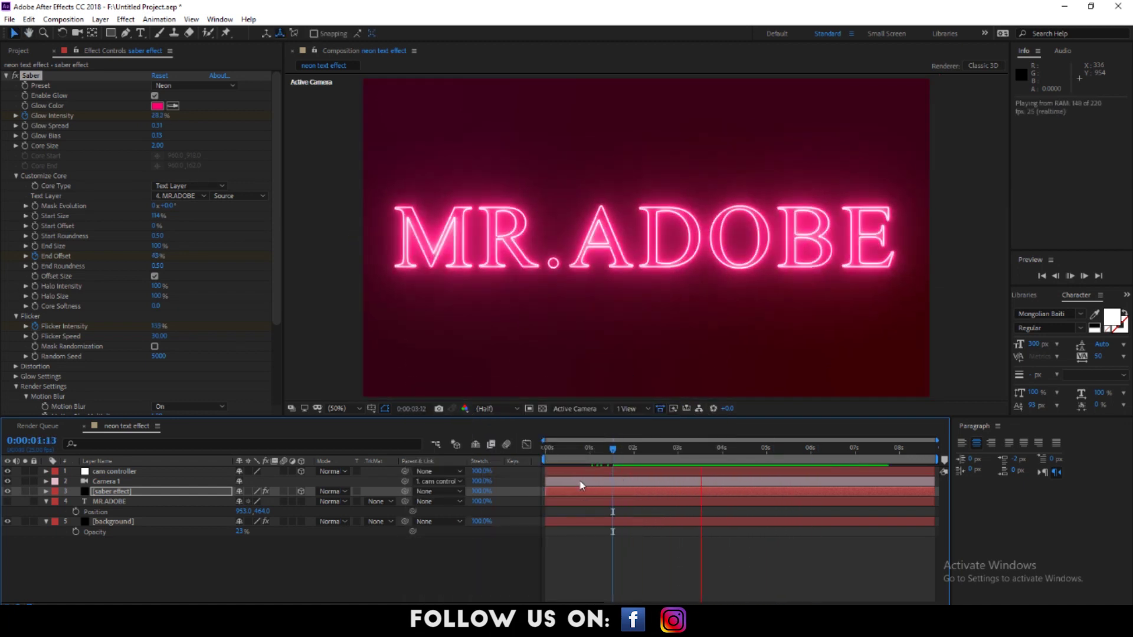
Step: Try the Fog preset on the Saber effect with a preview, and return the effect to the Neon preset
{"action": "left_click", "coordinate": [188, 86]}
{"action": "left_click", "coordinate": [207, 161]}
{"action": "key", "text": "space"}
{"action": "key", "text": "space"}
{"action": "left_click", "coordinate": [192, 85]}
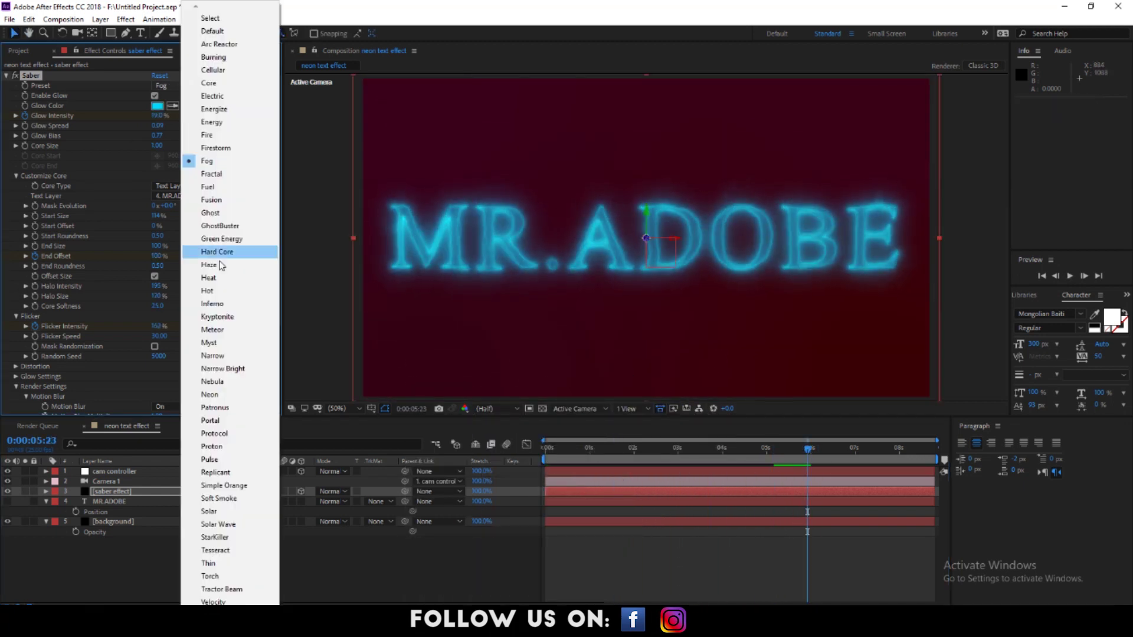
{"action": "left_click", "coordinate": [210, 394]}
Step: Add the composition to the render queue and save its output as the AVI file neon text effect in the NEON EFFECT folder
{"action": "left_click_drag", "start_coordinate": [592, 452], "coordinate": [716, 461]}
{"action": "key", "text": "ctrl+m"}
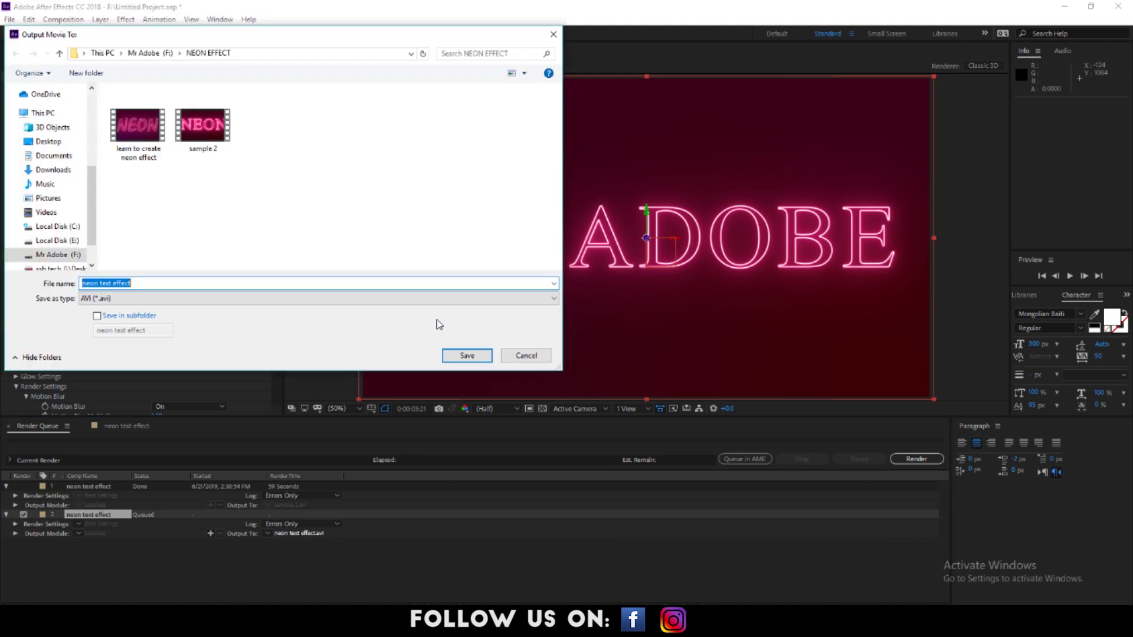
{"action": "key", "text": "Return"}
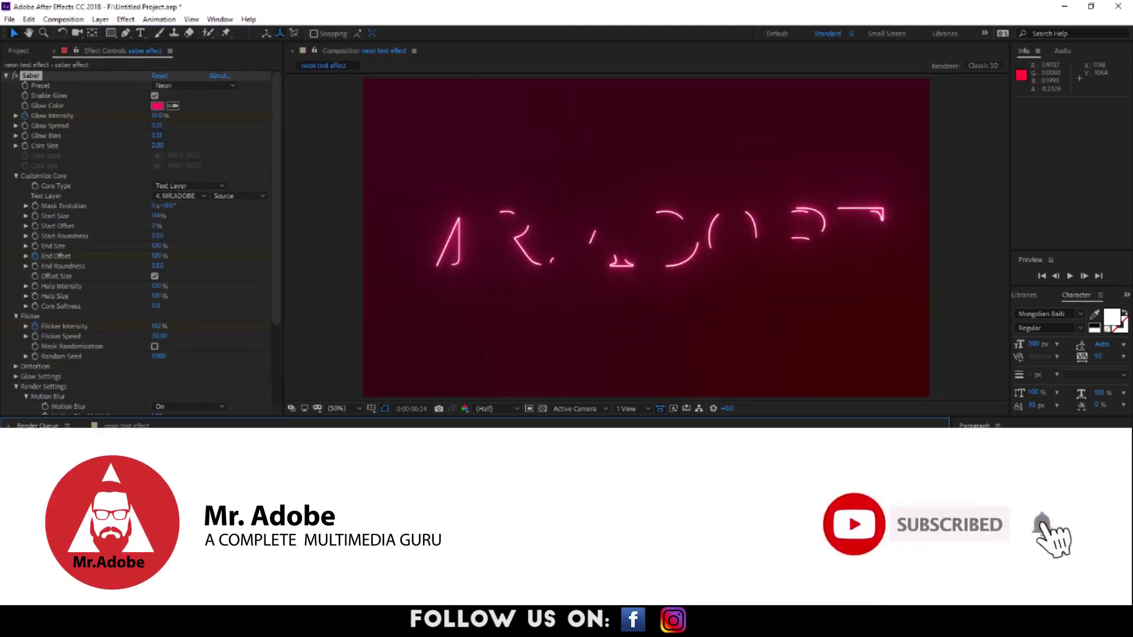